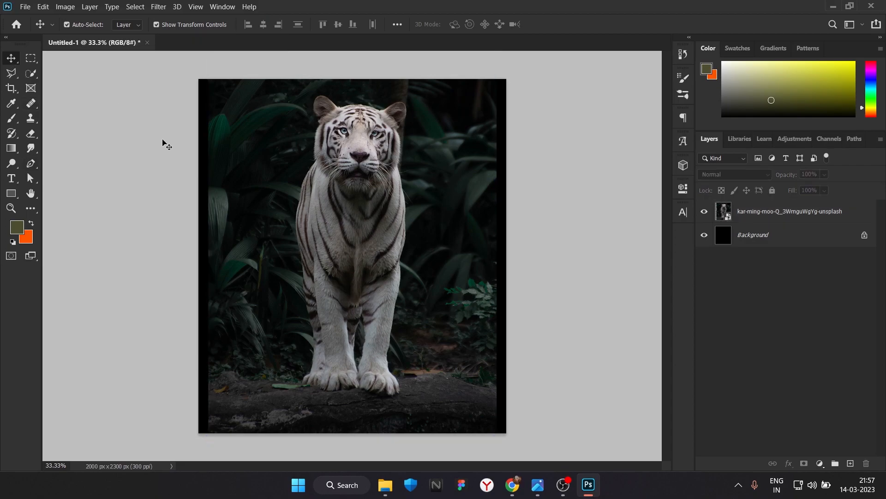
Crop the canvas to the tiger photo's width, cutting off the black strips on both sides.
{"action": "left_click", "coordinate": [12, 89]}
{"action": "left_click_drag", "start_coordinate": [199, 252], "coordinate": [203, 252]}
{"action": "left_click_drag", "start_coordinate": [502, 252], "coordinate": [496, 253]}
{"action": "left_click", "coordinate": [604, 25]}
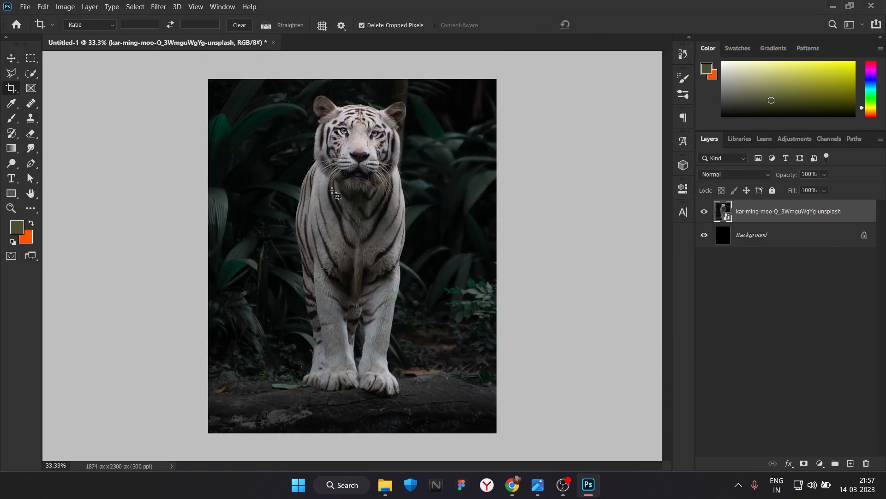
Select the tiger on the kar-ming-moo photo layer with Select Subject.
{"action": "left_click", "coordinate": [859, 242]}
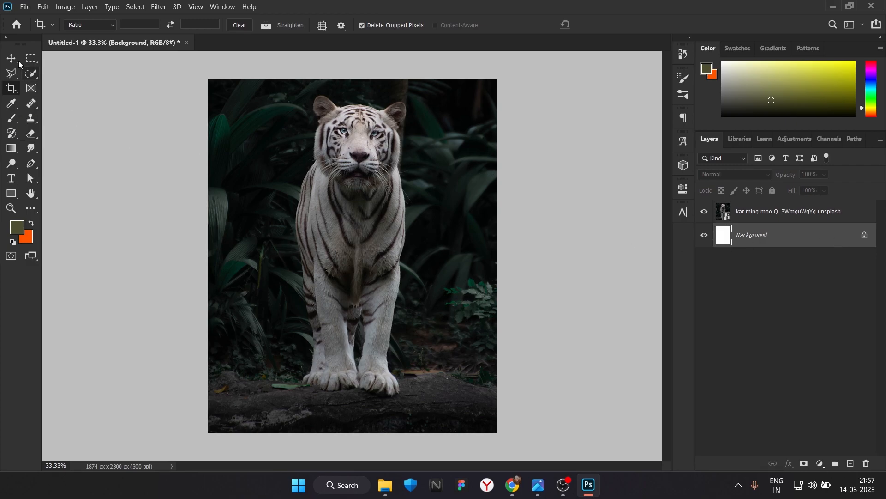
{"action": "key", "text": "v"}
{"action": "key", "text": "w"}
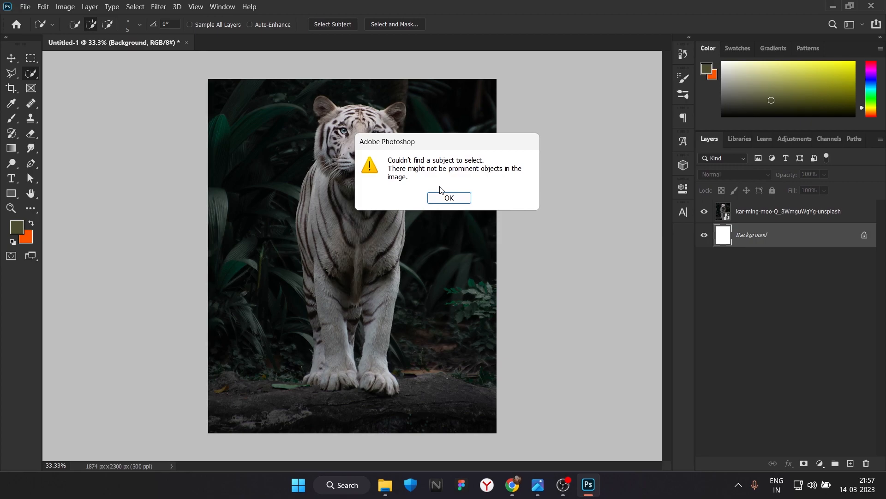
{"action": "left_click", "coordinate": [463, 199]}
{"action": "left_click", "coordinate": [766, 215]}
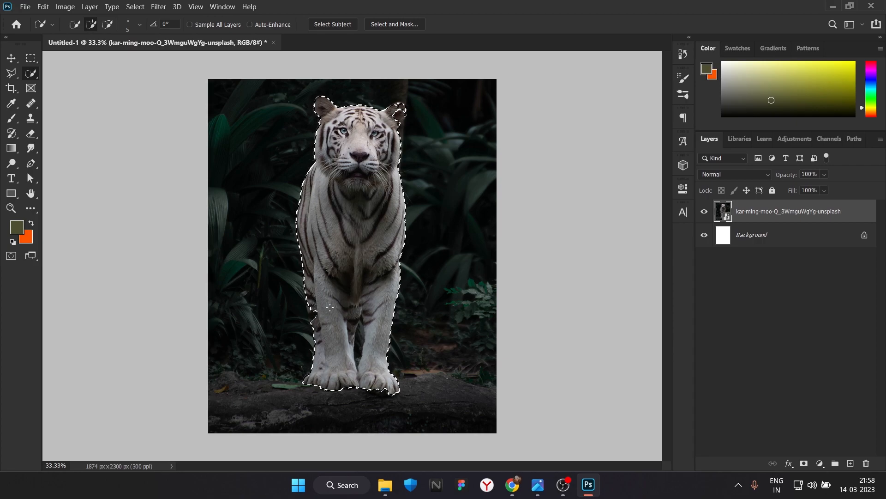
Add the missed dark patch of the hind leg to the selection and trim the background along that edge with Quick Selection.
{"action": "scroll", "coordinate": [330, 302], "scroll_direction": "up", "scroll_amount": 4}
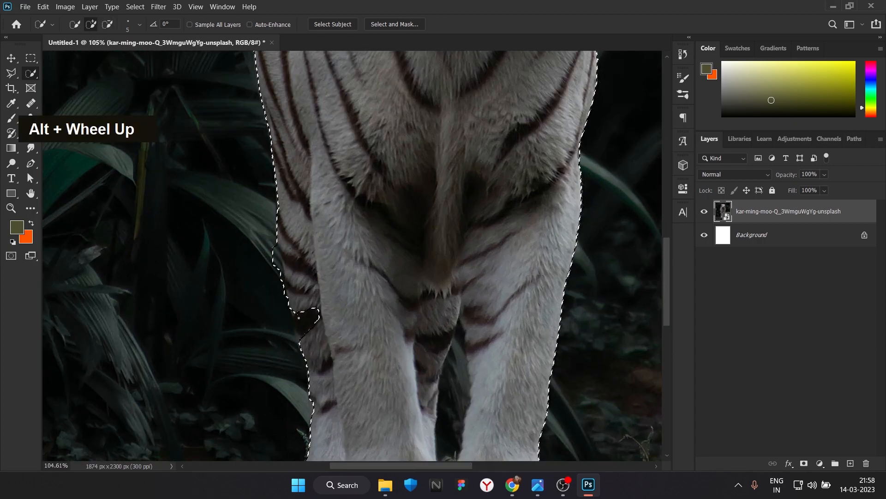
{"action": "left_click", "coordinate": [296, 314]}
{"action": "left_click", "coordinate": [277, 263], "text": "alt"}
{"action": "left_click", "coordinate": [275, 253], "text": "alt"}
{"action": "left_click", "coordinate": [272, 255], "text": "alt"}
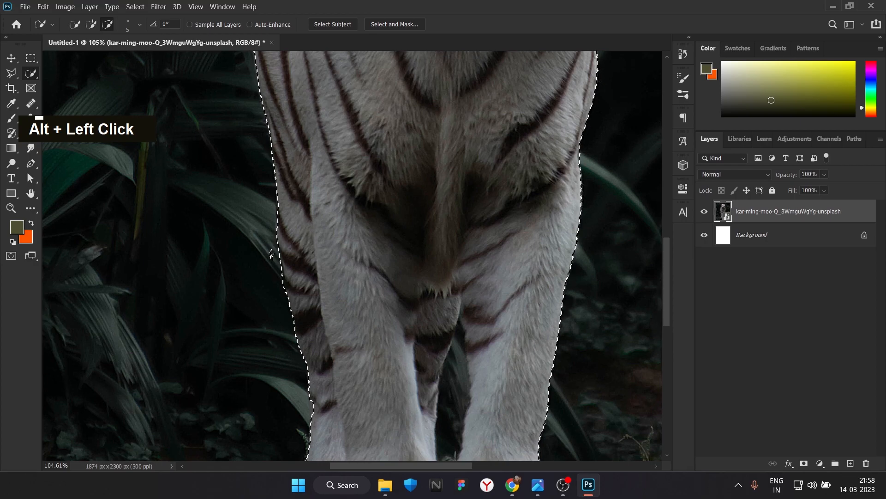
Subtract the background gap between the tiger's legs from the selection, keeping the hind leg selected.
{"action": "left_click", "coordinate": [450, 324], "text": "alt"}
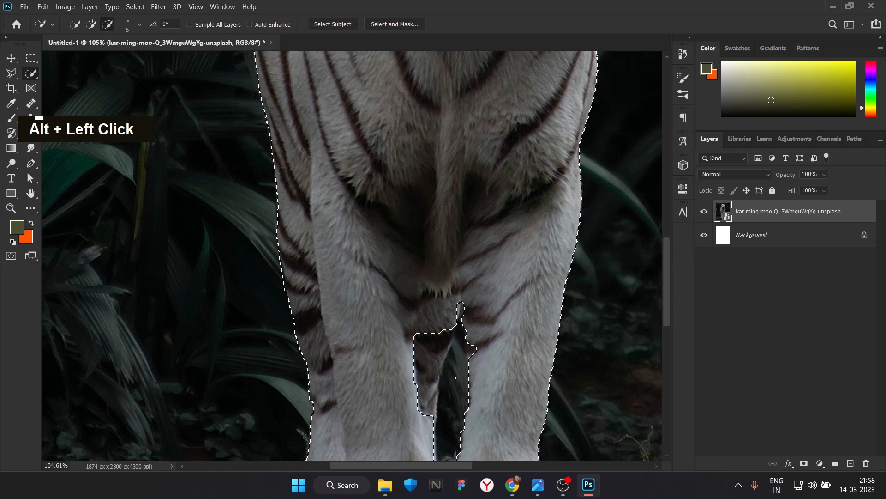
{"action": "left_click", "coordinate": [420, 414]}
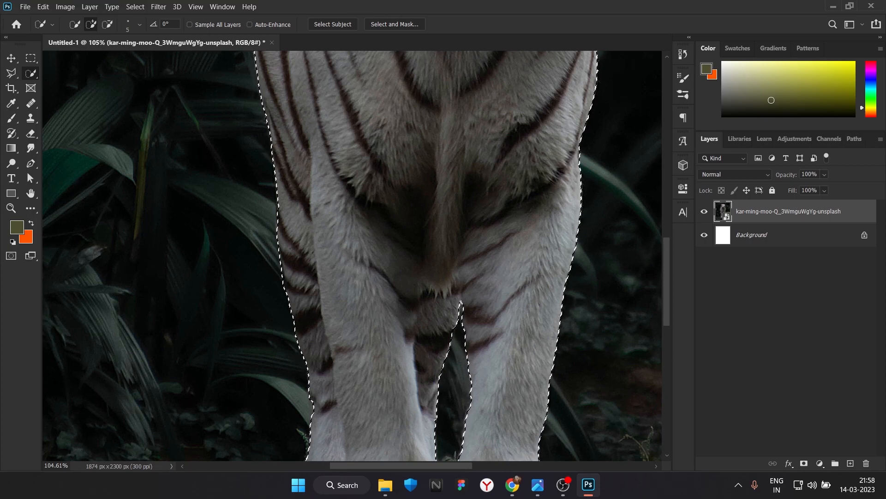
{"action": "left_click", "coordinate": [461, 309]}
{"action": "left_click", "coordinate": [459, 326], "text": "alt"}
{"action": "left_click", "coordinate": [446, 359], "text": "alt"}
{"action": "left_click", "coordinate": [446, 367], "text": "alt"}
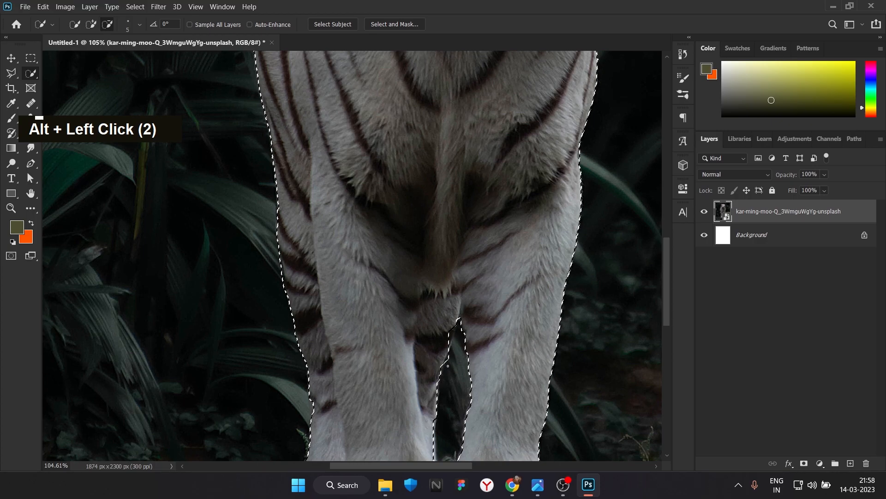
Add the rock under the paws to the selection and trim the foliage along its upper edge.
{"action": "scroll", "coordinate": [453, 365], "scroll_direction": "down", "scroll_amount": 4, "text": "alt"}
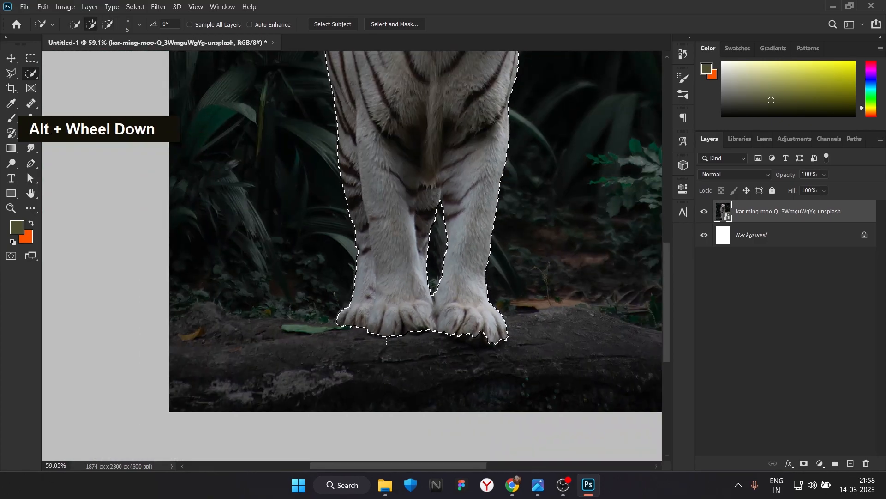
{"action": "left_click_drag", "start_coordinate": [334, 334], "coordinate": [159, 373]}
{"action": "key", "text": "alt"}
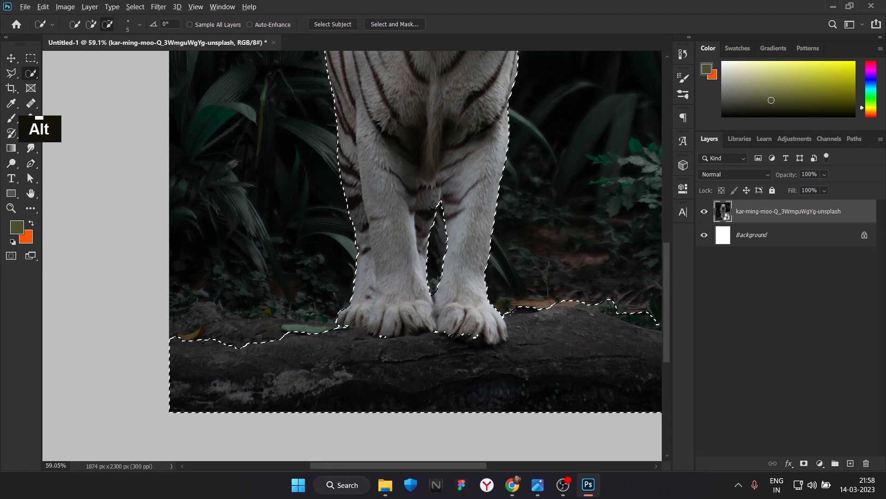
{"action": "left_click_drag", "start_coordinate": [557, 305], "coordinate": [619, 309], "text": "alt"}
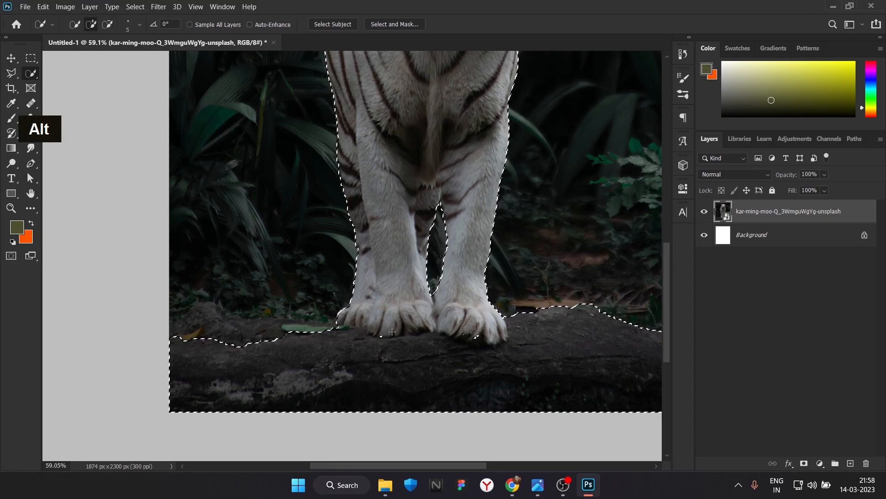
{"action": "left_click_drag", "start_coordinate": [236, 327], "coordinate": [289, 323], "text": "alt"}
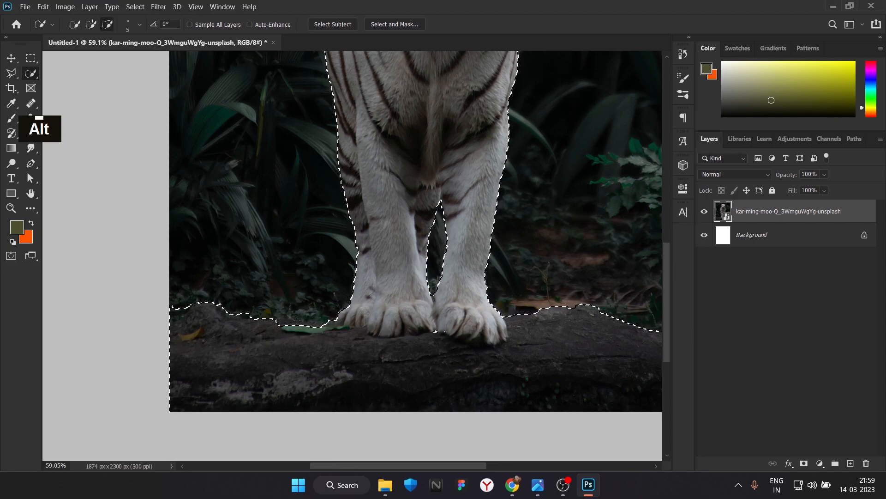
{"action": "left_click", "coordinate": [184, 305], "text": "alt"}
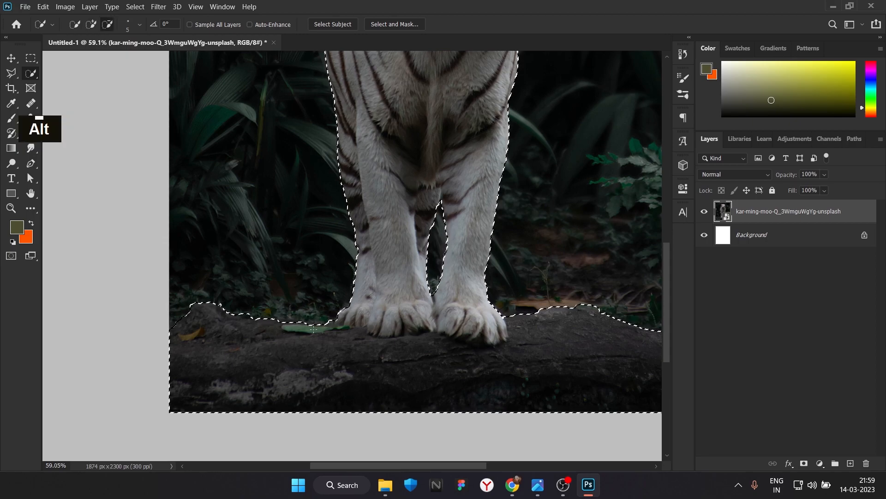
{"action": "scroll", "coordinate": [234, 324], "scroll_direction": "down", "scroll_amount": 2}
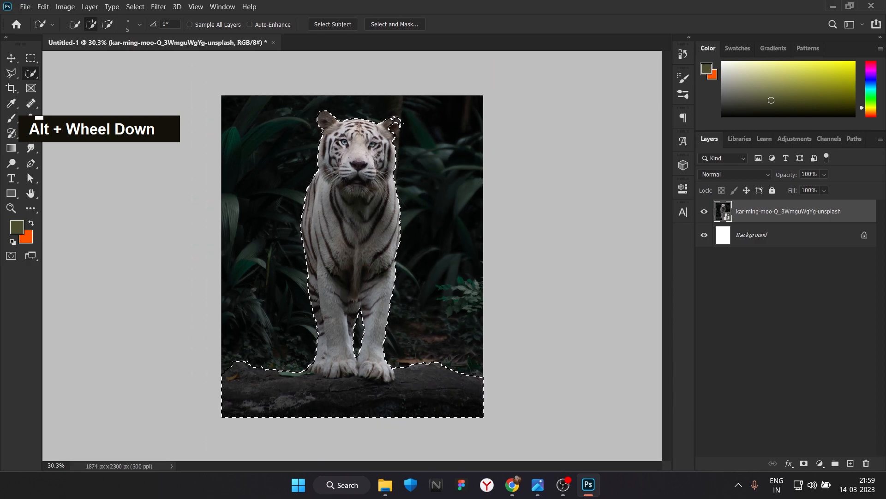
Complete the selection around the tiger's right-hand ear with Quick Selection.
{"action": "left_click", "coordinate": [396, 24]}
{"action": "key", "text": "ctrl+z"}
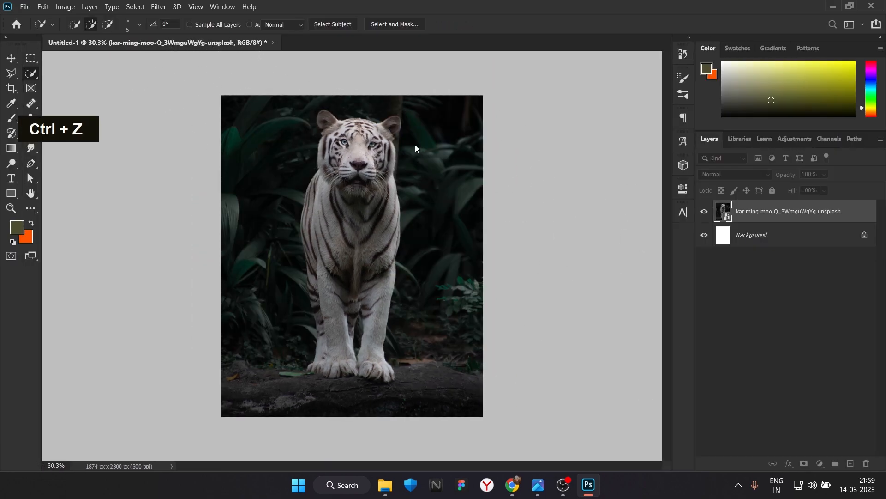
{"action": "scroll", "coordinate": [416, 145], "scroll_direction": "up", "scroll_amount": 7}
{"action": "left_click", "coordinate": [355, 219], "text": "alt"}
{"action": "left_click_drag", "start_coordinate": [355, 220], "coordinate": [367, 216]}
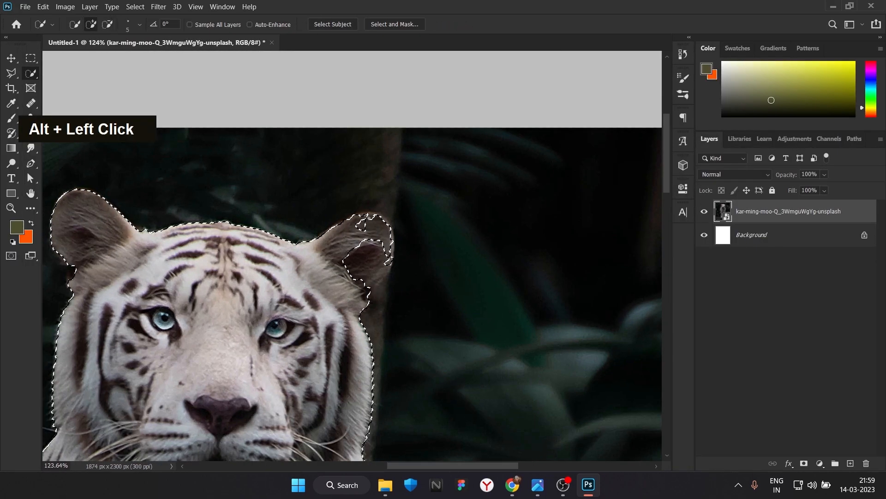
{"action": "scroll", "coordinate": [438, 268], "scroll_direction": "down", "scroll_amount": 4}
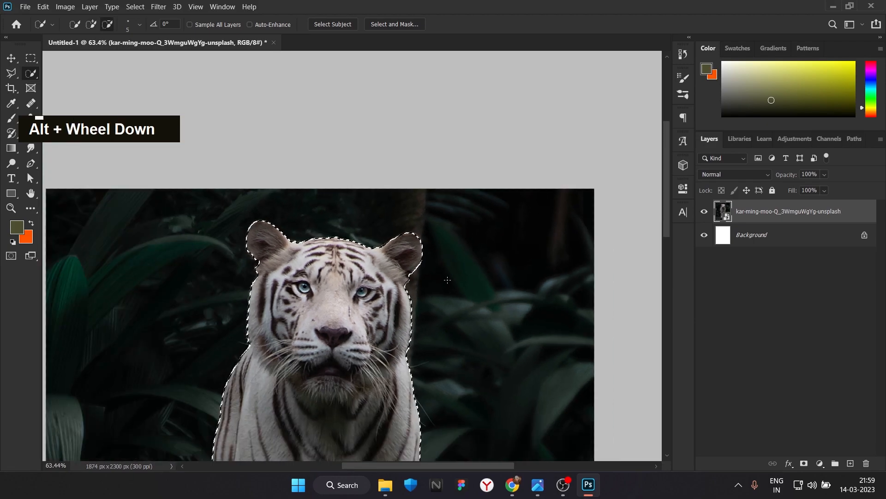
Open Select and Mask, reduce the Refine Edge brush to size 80, and brush the fur edge around the ears.
{"action": "left_click", "coordinate": [394, 24]}
{"action": "key", "text": "bracketleft"}
{"action": "key", "text": "bracketleft"}
{"action": "key", "text": "bracketleft"}
{"action": "key", "text": "bracketleft"}
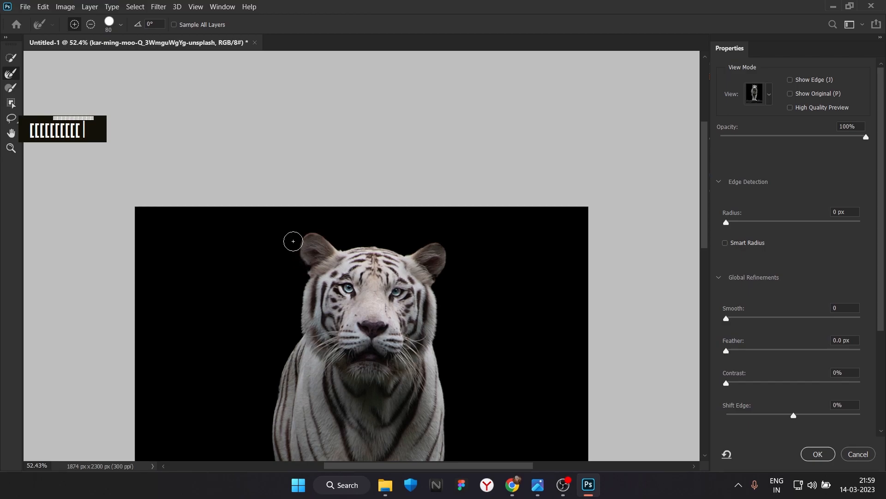
{"action": "double_click", "coordinate": [320, 226]}
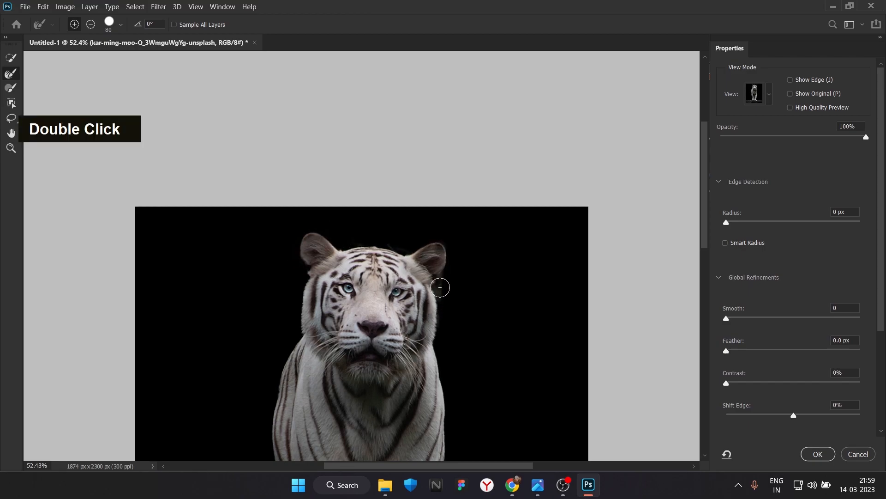
Refine the fur edge from the cheek down the neck and shoulder on the image's right side.
{"action": "scroll", "coordinate": [439, 288], "scroll_direction": "up", "scroll_amount": 4}
{"action": "left_click_drag", "start_coordinate": [440, 337], "coordinate": [432, 247]}
{"action": "left_click_drag", "start_coordinate": [427, 282], "coordinate": [449, 236]}
{"action": "left_click_drag", "start_coordinate": [437, 300], "coordinate": [418, 240]}
{"action": "left_click_drag", "start_coordinate": [416, 292], "coordinate": [392, 212]}
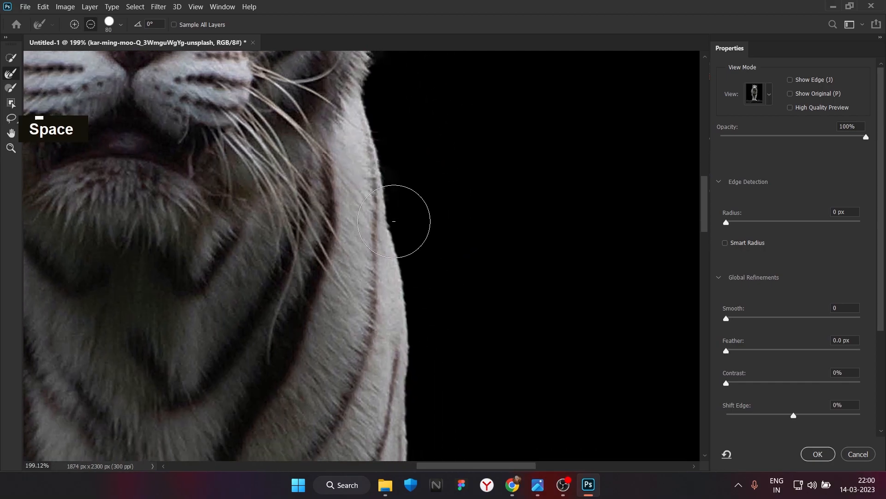
Refine the fur edge along the flank and hind leg on the image's left side.
{"action": "scroll", "coordinate": [213, 189], "scroll_direction": "down", "scroll_amount": 8}
{"action": "scroll", "coordinate": [196, 196], "scroll_direction": "up", "scroll_amount": 1}
{"action": "left_click", "coordinate": [181, 226], "text": "alt"}
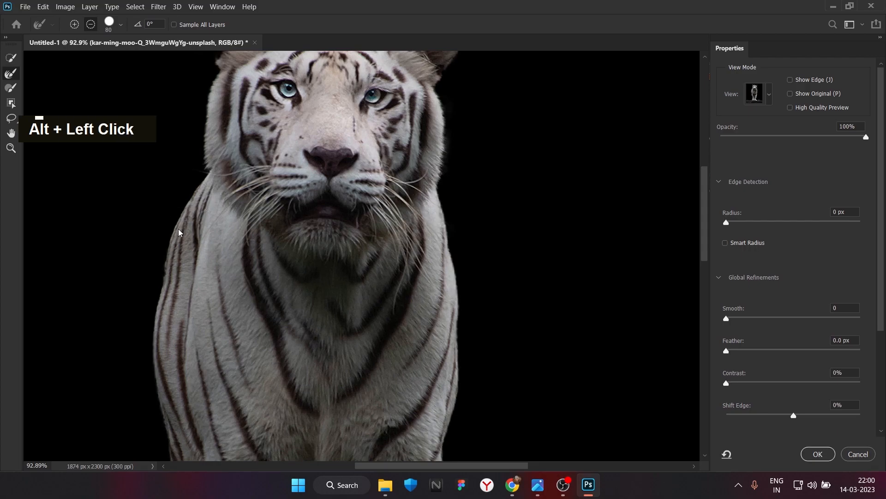
{"action": "left_click_drag", "start_coordinate": [170, 238], "coordinate": [222, 48]}
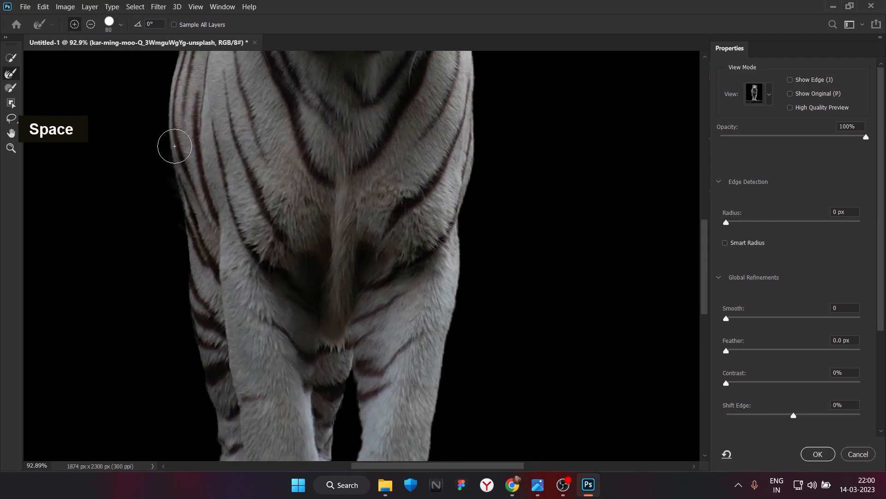
{"action": "left_click", "coordinate": [176, 301], "text": "alt"}
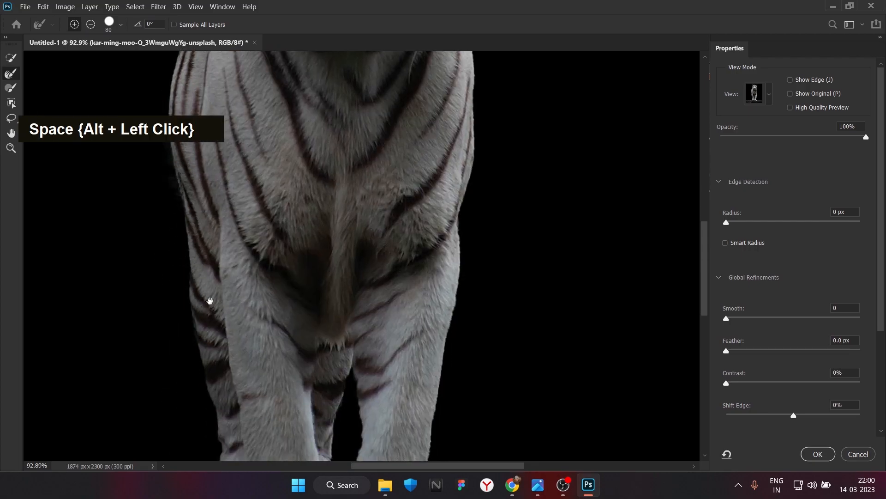
{"action": "left_click_drag", "start_coordinate": [212, 311], "coordinate": [225, 270]}
{"action": "left_click", "coordinate": [212, 266], "text": "alt"}
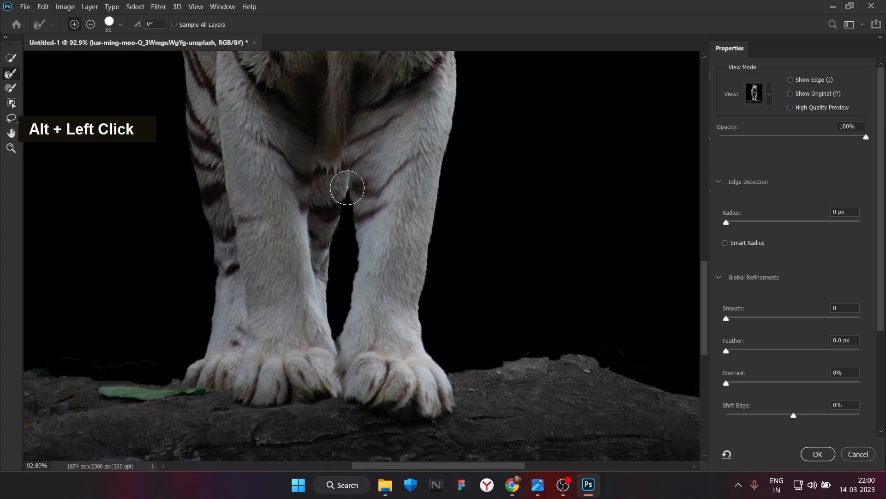
Refine the edges of the lower legs and brush over the foliage remnants above the rock.
{"action": "mouse_move", "coordinate": [428, 252]}
{"action": "left_mouse_down"}
{"action": "mouse_move", "coordinate": [429, 307]}
{"action": "mouse_move", "coordinate": [457, 133]}
{"action": "mouse_move", "coordinate": [433, 353]}
{"action": "left_mouse_up"}
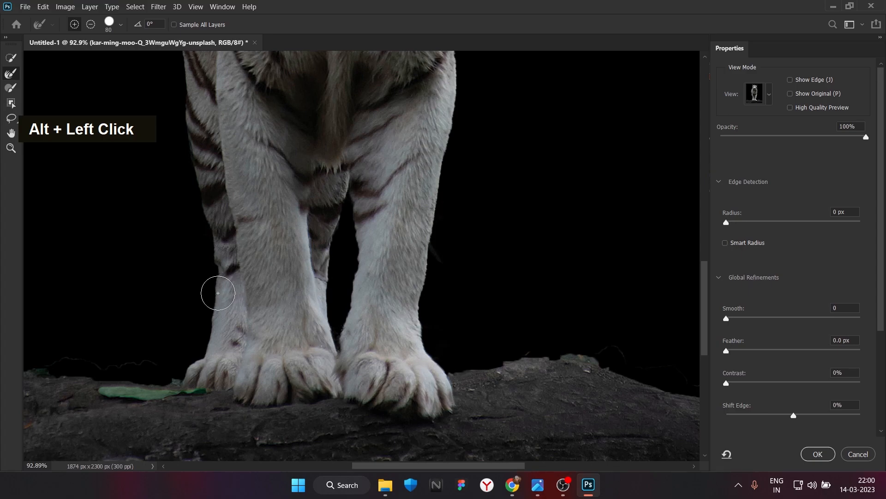
{"action": "left_click_drag", "start_coordinate": [209, 266], "coordinate": [208, 319]}
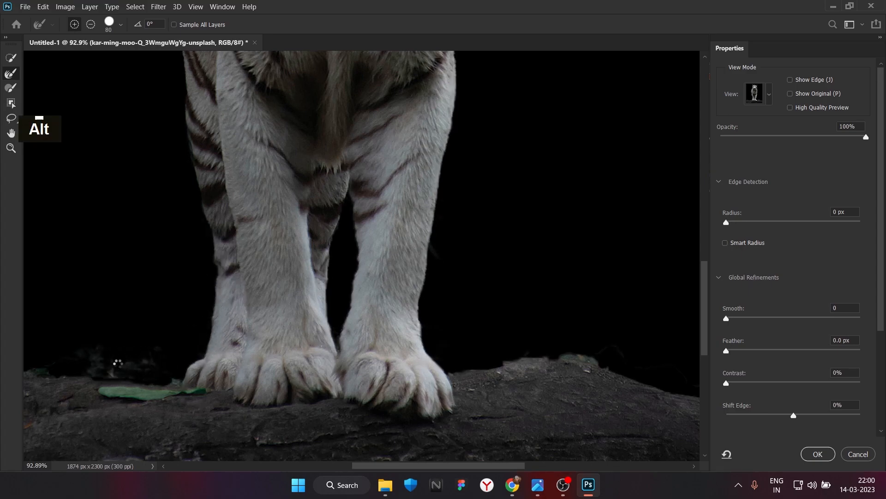
{"action": "mouse_move", "coordinate": [74, 354]}
{"action": "left_mouse_down"}
{"action": "mouse_move", "coordinate": [126, 363]}
{"action": "mouse_move", "coordinate": [250, 289]}
{"action": "mouse_move", "coordinate": [326, 330]}
{"action": "left_mouse_up"}
{"action": "scroll", "coordinate": [548, 325], "scroll_direction": "down", "scroll_amount": 3}
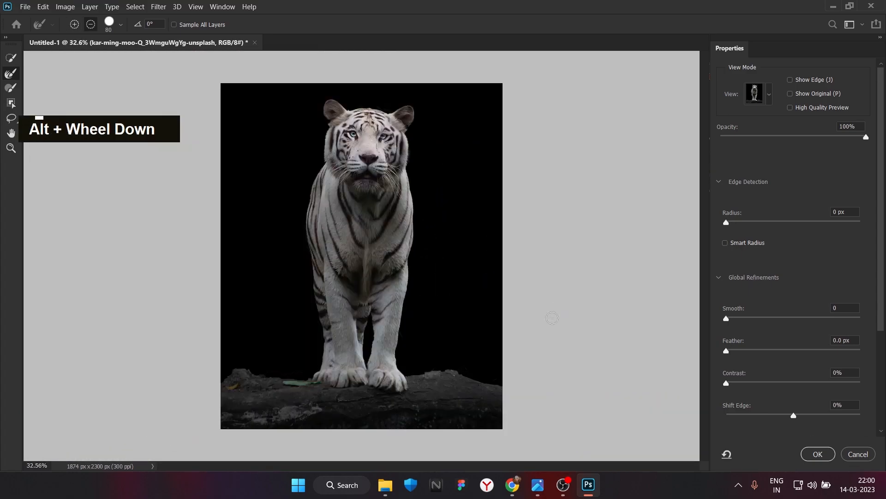
Check the mask edges around the face and body, enlarge the brush to 175, and accept the Select and Mask refinement.
{"action": "scroll", "coordinate": [331, 125], "scroll_direction": "up", "scroll_amount": 6}
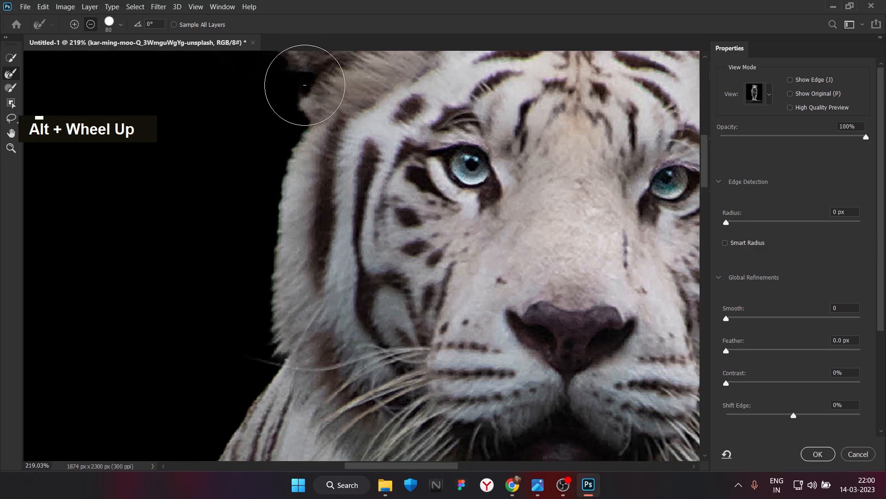
{"action": "scroll", "coordinate": [306, 85], "scroll_direction": "down", "scroll_amount": 5}
{"action": "scroll", "coordinate": [331, 228], "scroll_direction": "up", "scroll_amount": 2}
{"action": "key", "text": "bracketright"}
{"action": "key", "text": "bracketright"}
{"action": "key", "text": "bracketright"}
{"action": "key", "text": "bracketright"}
{"action": "key", "text": "bracketright"}
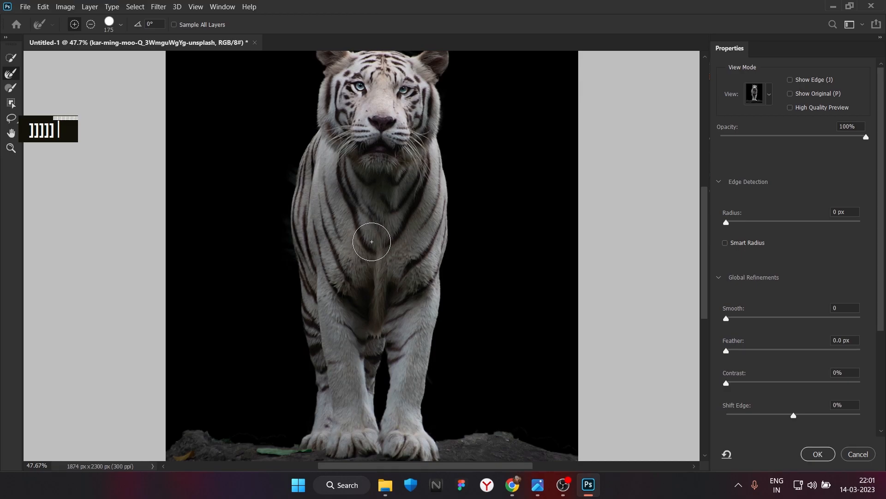
{"action": "scroll", "coordinate": [372, 241], "scroll_direction": "down", "scroll_amount": 3}
{"action": "left_click", "coordinate": [815, 454]}
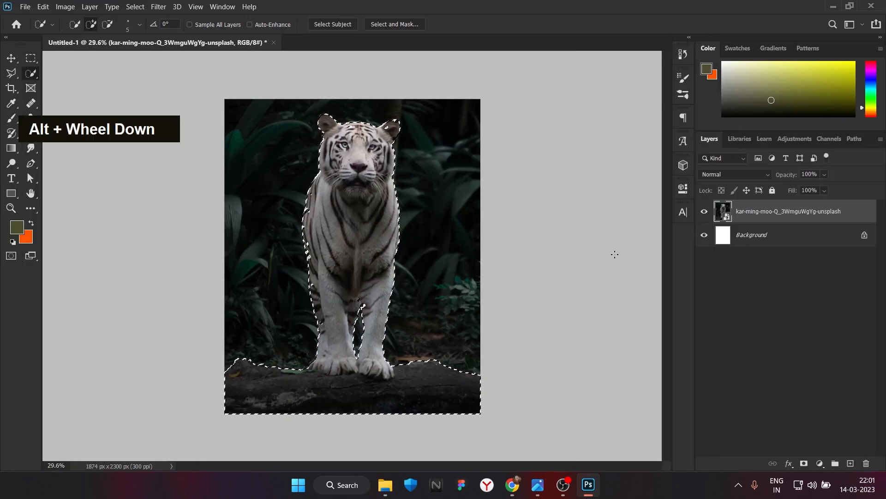
Try the cutout on a new layer with the photo layer hidden, and undo both changes.
{"action": "key", "text": "ctrl+j"}
{"action": "left_click", "coordinate": [705, 235]}
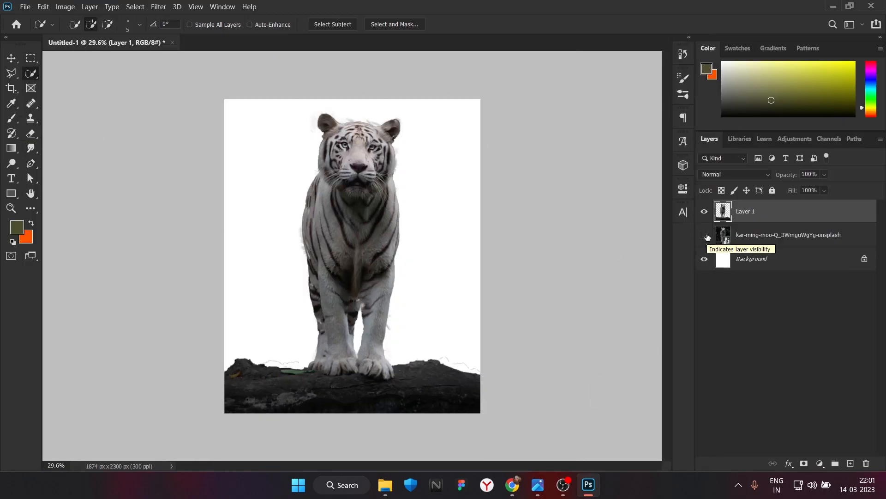
{"action": "key", "text": "ctrl+z"}
{"action": "key", "text": "ctrl+z"}
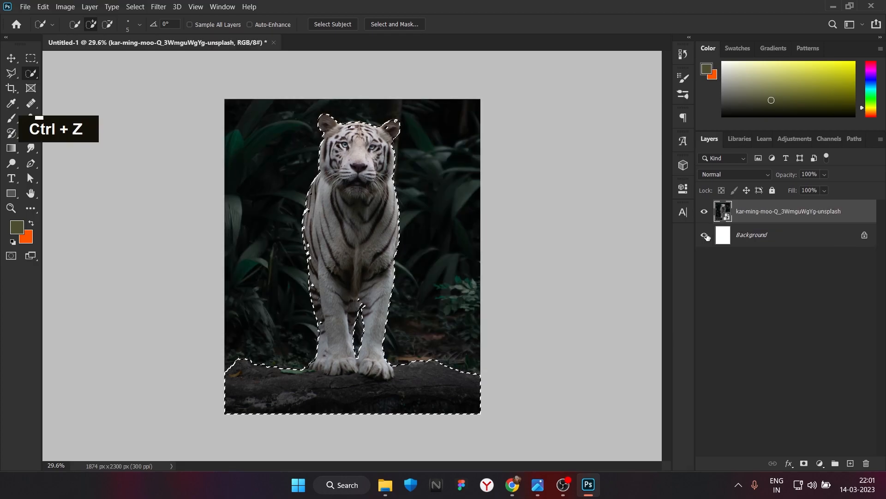
Reopen Select and Mask and preview the selection on a white background.
{"action": "left_click", "coordinate": [383, 24]}
{"action": "left_click", "coordinate": [769, 94]}
{"action": "left_click", "coordinate": [735, 218]}
{"action": "left_click", "coordinate": [857, 228]}
Clean up the ragged mask edge along the flank on the image's left side and accept the refinement.
{"action": "left_click_drag", "start_coordinate": [313, 223], "coordinate": [312, 238]}
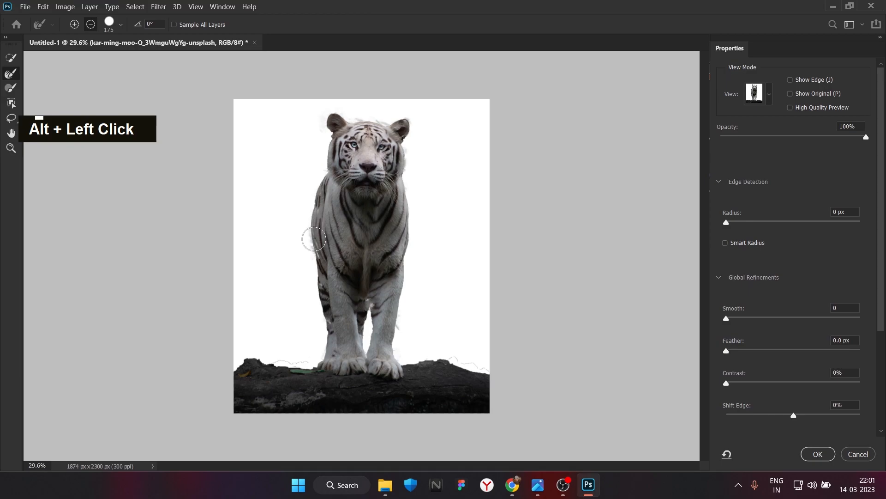
{"action": "scroll", "coordinate": [315, 239], "scroll_direction": "up", "scroll_amount": 10}
{"action": "left_click_drag", "start_coordinate": [283, 203], "coordinate": [281, 264]}
{"action": "left_click", "coordinate": [288, 244], "text": "alt"}
{"action": "left_click", "coordinate": [288, 242], "text": "alt"}
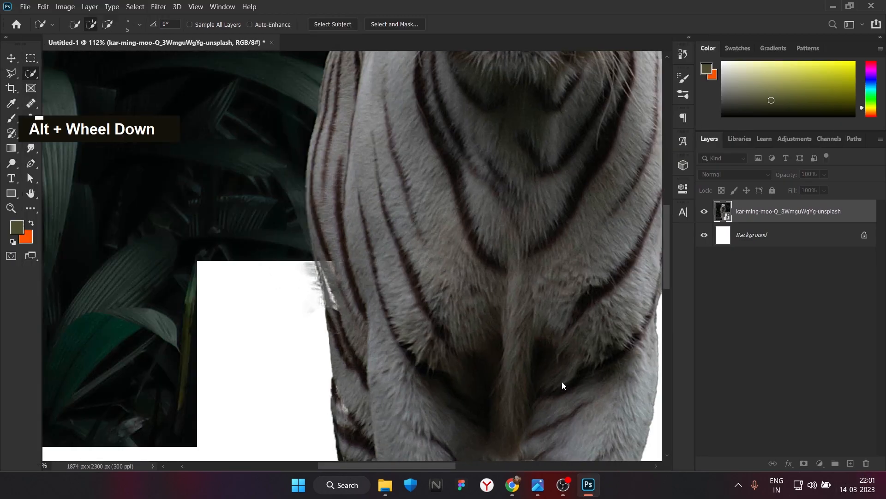
Reopen Select and Mask and set the view mode to On White.
{"action": "scroll", "coordinate": [561, 382], "scroll_direction": "down", "scroll_amount": 5}
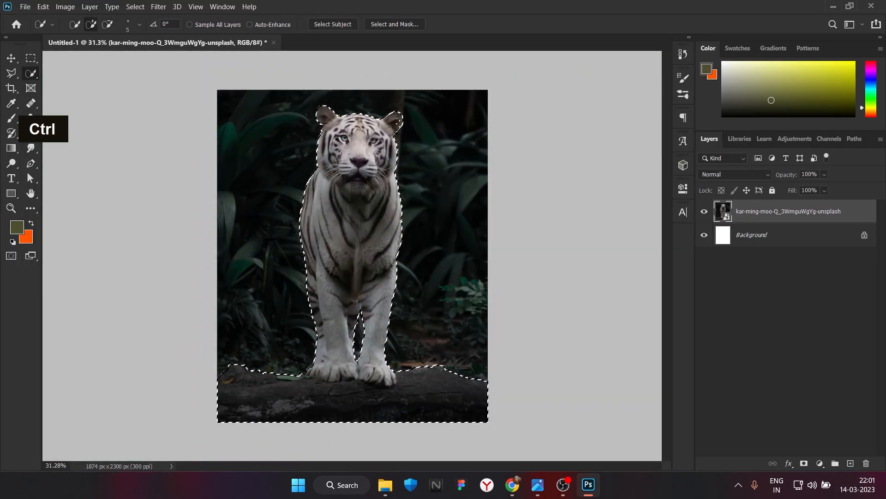
{"action": "key", "text": "ctrl+alt+r"}
{"action": "left_click", "coordinate": [769, 95]}
{"action": "left_click", "coordinate": [746, 219]}
Try refining the fur edges around the head with an 80 px brush, and undo the strokes.
{"action": "scroll", "coordinate": [442, 116], "scroll_direction": "up", "scroll_amount": 8}
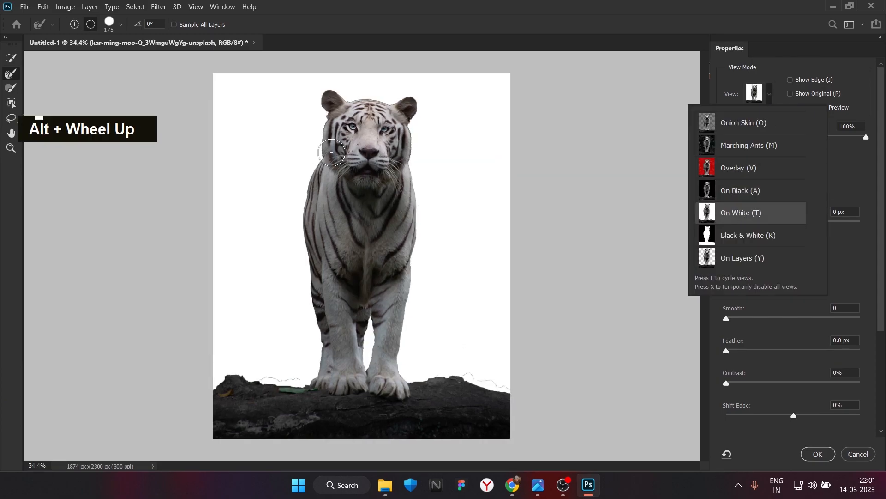
{"action": "scroll", "coordinate": [442, 116], "scroll_direction": "up", "scroll_amount": 5}
{"action": "mouse_move", "coordinate": [398, 211]}
{"action": "left_mouse_down"}
{"action": "mouse_move", "coordinate": [360, 392]}
{"action": "mouse_move", "coordinate": [354, 365]}
{"action": "mouse_move", "coordinate": [372, 235]}
{"action": "mouse_move", "coordinate": [132, 205]}
{"action": "left_mouse_up"}
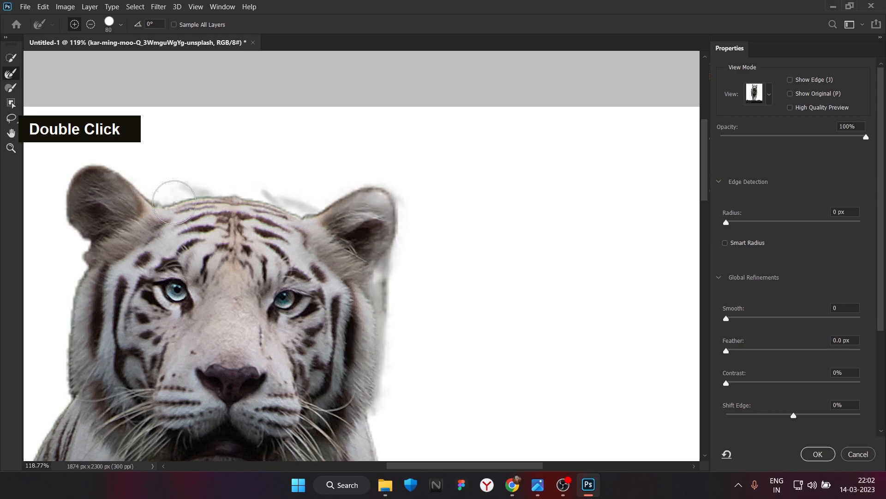
{"action": "key", "text": "ctrl+0"}
{"action": "key", "text": "ctrl+z"}
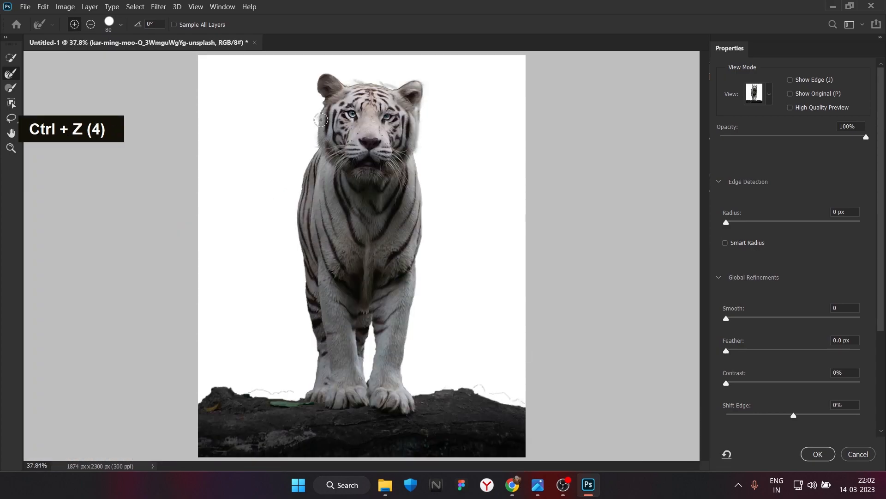
{"action": "scroll", "coordinate": [410, 140], "scroll_direction": "up", "scroll_amount": 3}
{"action": "key", "text": "ctrl+z"}
{"action": "key", "text": "ctrl+z"}
{"action": "key", "text": "ctrl+z"}
{"action": "key", "text": "ctrl+z"}
{"action": "key", "text": "ctrl+z"}
{"action": "key", "text": "ctrl+z"}
{"action": "key", "text": "ctrl+z"}
{"action": "key", "text": "ctrl+z"}
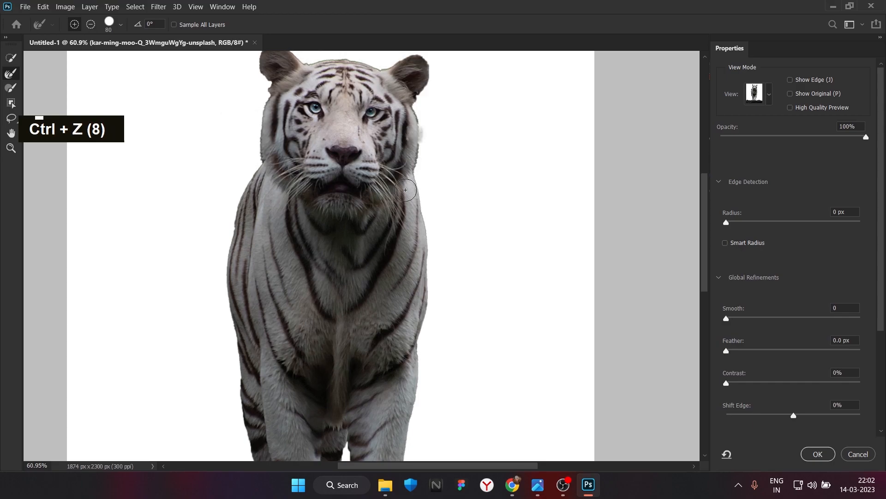
{"action": "key", "text": "ctrl+z"}
{"action": "key", "text": "ctrl+z"}
{"action": "key", "text": "ctrl+z"}
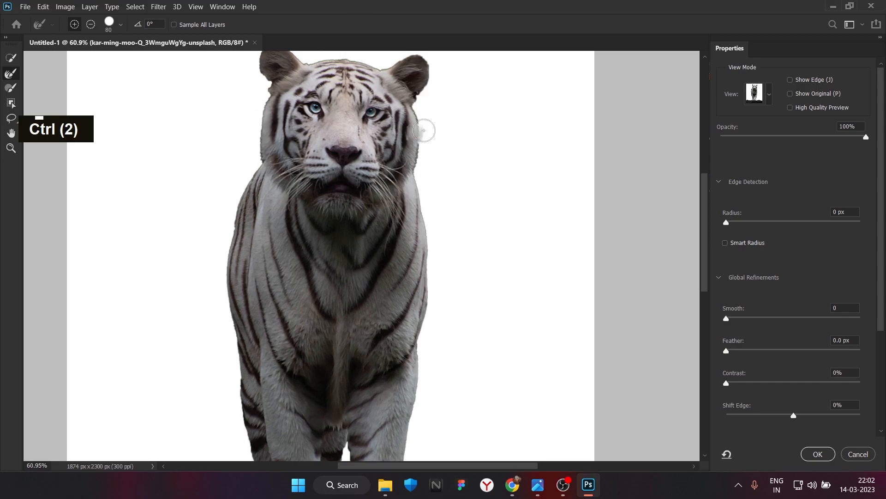
Reduce the refine brush to 20 and refine the lower cheek's fur edge on the image's right side.
{"action": "left_click", "coordinate": [421, 138], "text": "alt"}
{"action": "scroll", "coordinate": [427, 129], "scroll_direction": "up", "scroll_amount": 8}
{"action": "key", "text": "bracketleft"}
{"action": "key", "text": "bracketleft"}
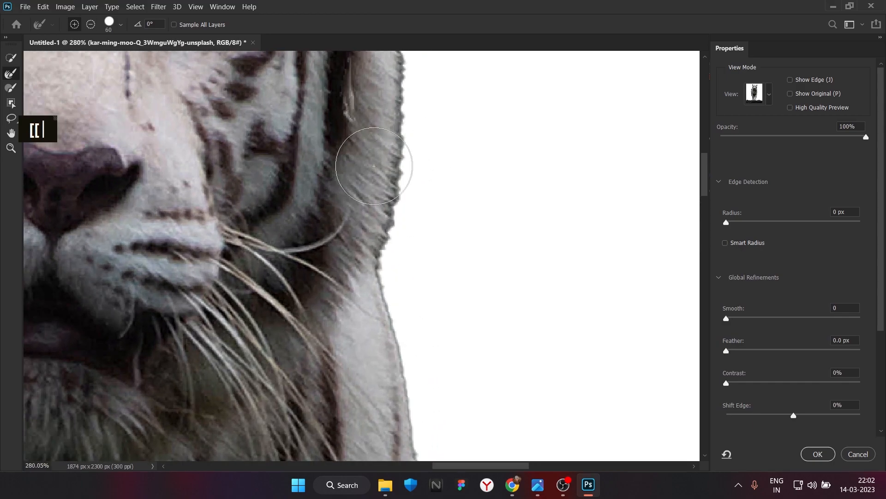
{"action": "left_click", "coordinate": [376, 260]}
{"action": "left_click_drag", "start_coordinate": [376, 259], "coordinate": [393, 196]}
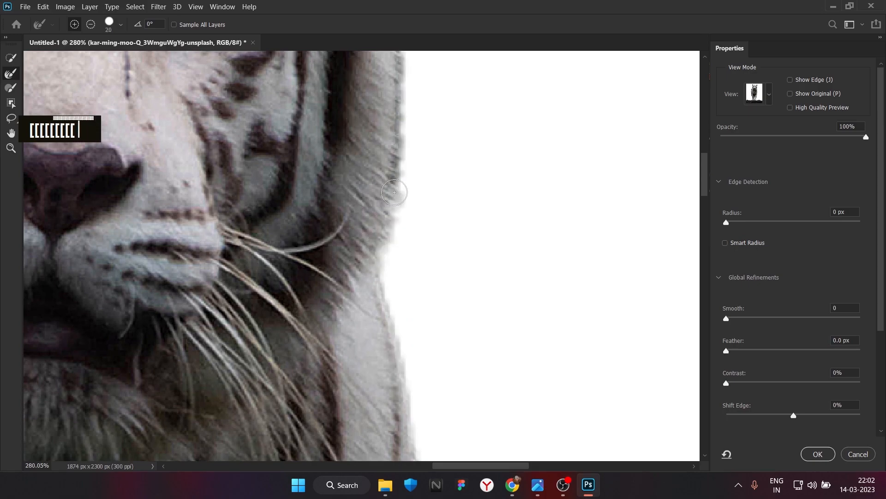
Restore the light streak inside the cheek on the image's right and refine the fur edge beside it.
{"action": "scroll", "coordinate": [398, 149], "scroll_direction": "up", "scroll_amount": 3}
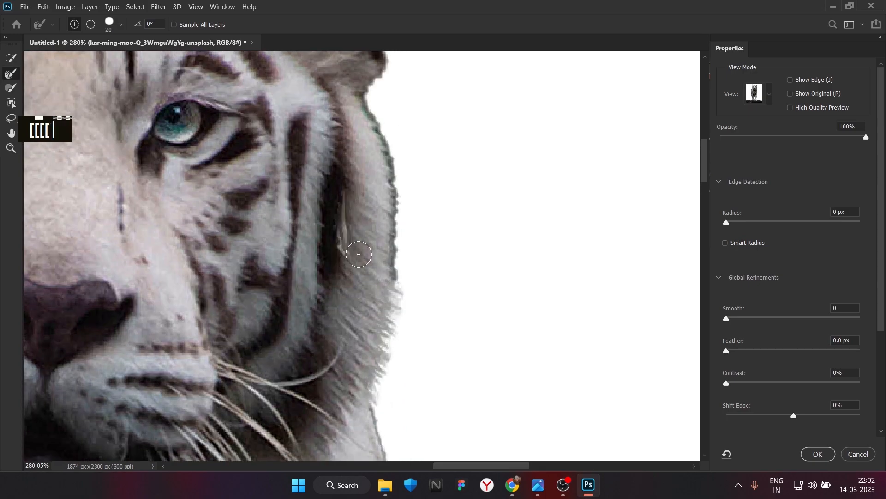
{"action": "left_click", "coordinate": [340, 198], "text": "alt"}
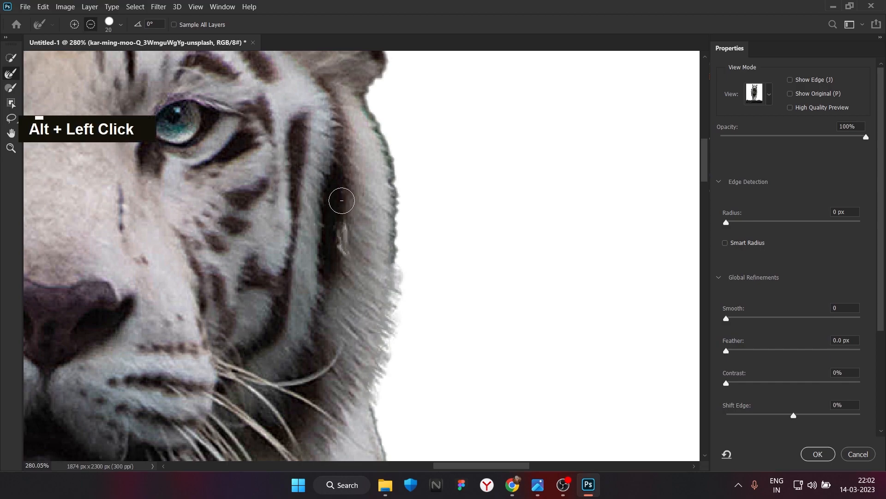
{"action": "double_click", "coordinate": [388, 222]}
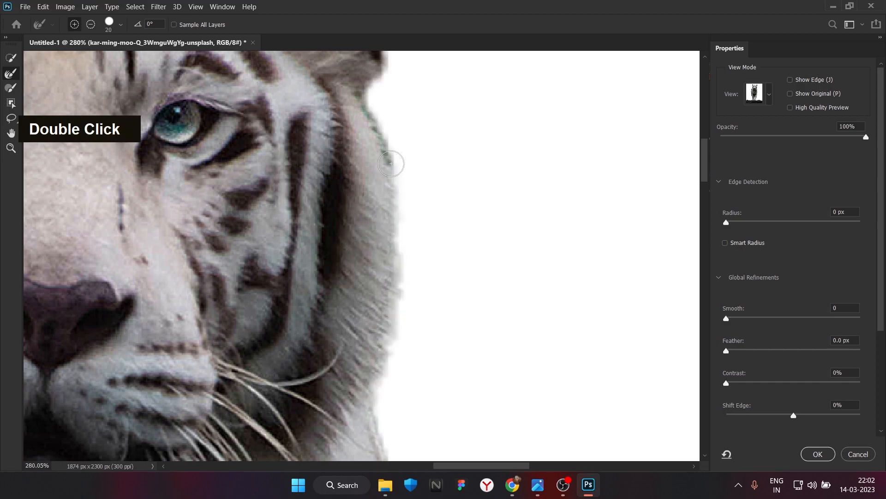
Refine the edge from the upper cheek to the ear on the image's right, restoring over-erased fur below the ear.
{"action": "key", "text": "space"}
{"action": "left_click_drag", "start_coordinate": [361, 90], "coordinate": [324, 267]}
{"action": "mouse_move", "coordinate": [349, 240]}
{"action": "left_mouse_down"}
{"action": "mouse_move", "coordinate": [352, 212]}
{"action": "mouse_move", "coordinate": [376, 204]}
{"action": "mouse_move", "coordinate": [406, 159]}
{"action": "left_mouse_up"}
{"action": "key", "text": "space"}
{"action": "left_click", "coordinate": [392, 192], "text": "alt"}
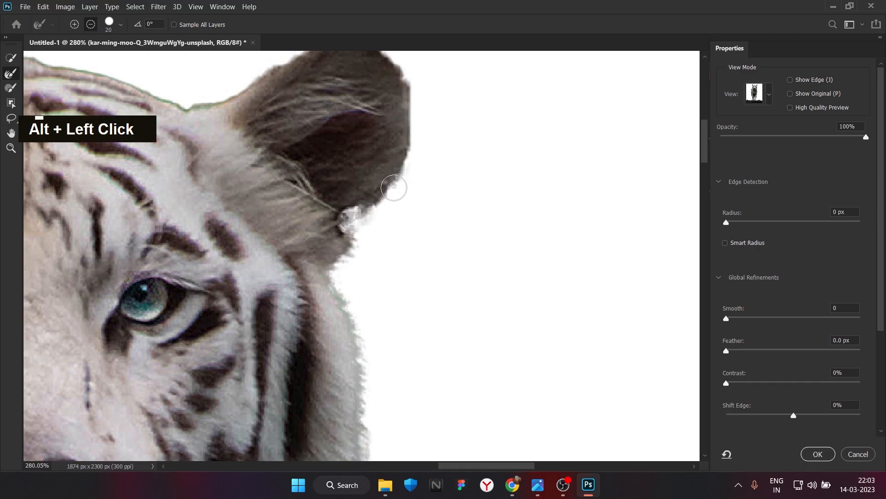
Try refining the crown's edge between the ears, and undo the strokes.
{"action": "key", "text": "space"}
{"action": "left_click_drag", "start_coordinate": [349, 87], "coordinate": [330, 231]}
{"action": "key", "text": "space"}
{"action": "left_click_drag", "start_coordinate": [209, 251], "coordinate": [333, 250]}
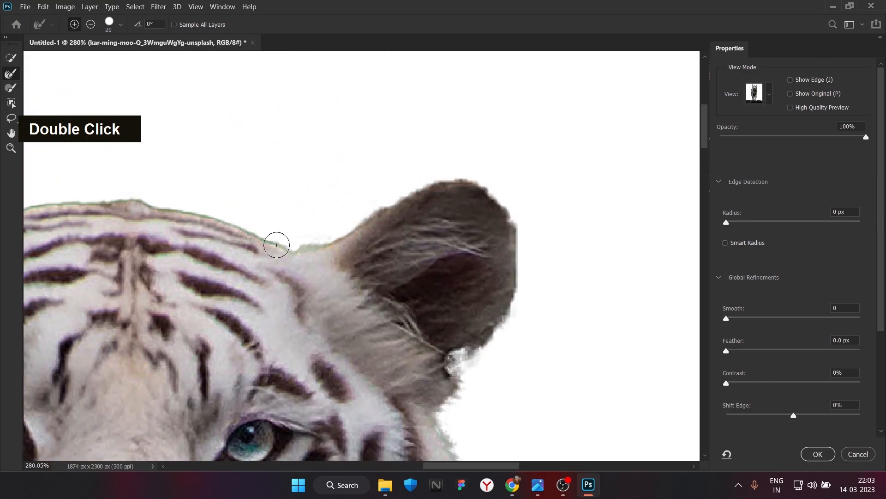
{"action": "key", "text": "ctrl+z"}
{"action": "key", "text": "ctrl+z"}
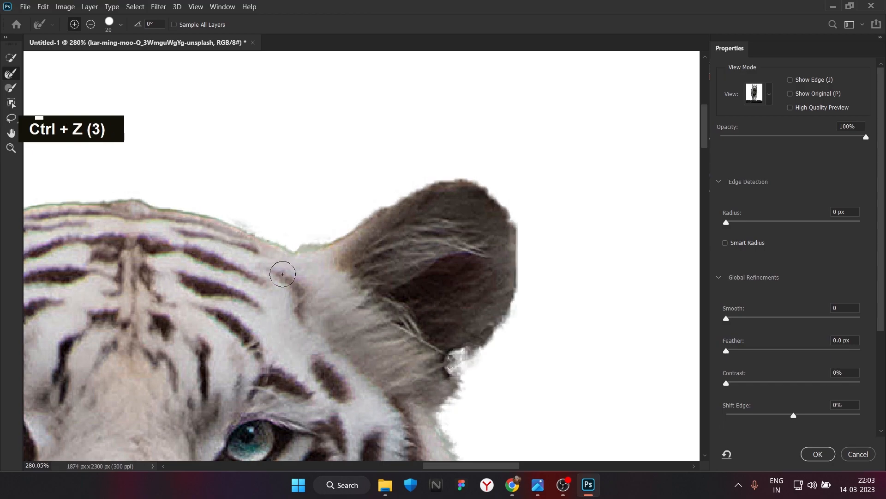
{"action": "key", "text": "ctrl+z"}
Try refining the outline of the ear on the image's left side, and undo the strokes.
{"action": "key", "text": "space"}
{"action": "left_click_drag", "start_coordinate": [326, 277], "coordinate": [789, 311]}
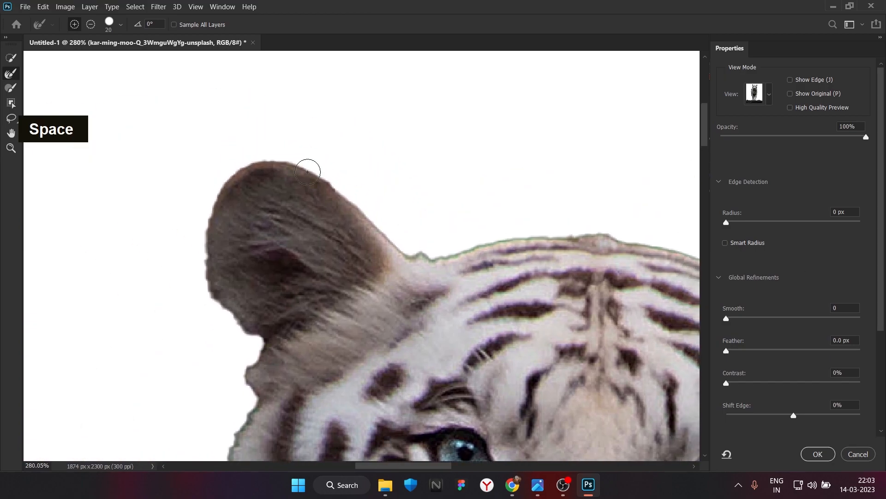
{"action": "key", "text": "ctrl+z"}
{"action": "key", "text": "ctrl+z"}
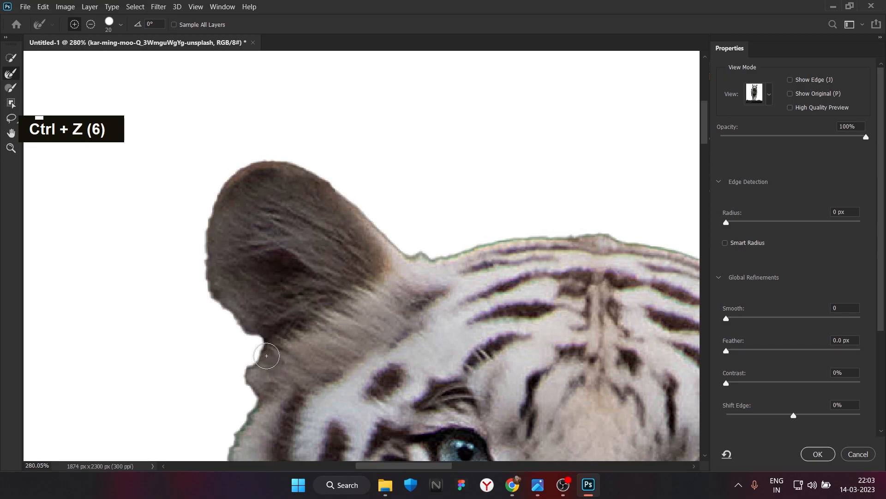
Refine the fur edge down the cheek on the image's left side.
{"action": "key", "text": "space"}
{"action": "left_click_drag", "start_coordinate": [264, 355], "coordinate": [365, 234]}
{"action": "double_click", "coordinate": [341, 262]}
{"action": "key", "text": "space"}
{"action": "left_click_drag", "start_coordinate": [312, 366], "coordinate": [310, 308]}
{"action": "key", "text": "space"}
{"action": "left_click_drag", "start_coordinate": [304, 397], "coordinate": [282, 189]}
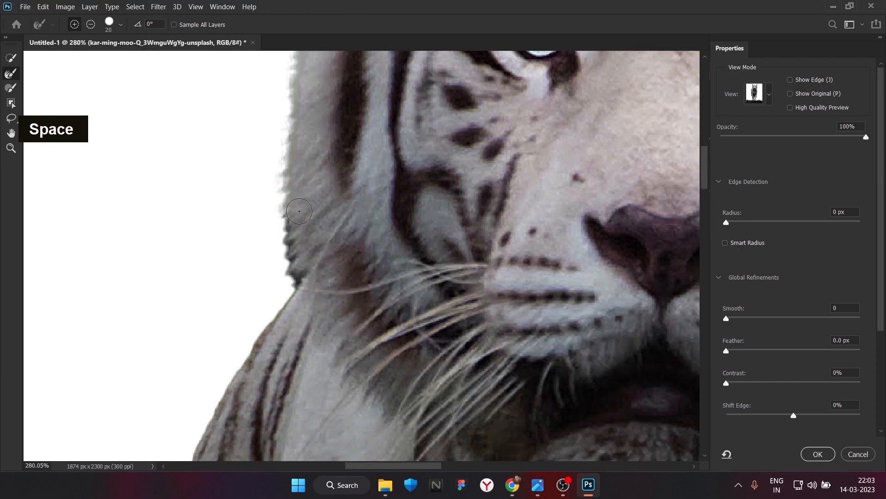
Clean up the mask edge where the cheek meets the shoulder on the image's left, undoing a bad stroke.
{"action": "key", "text": "space"}
{"action": "left_click_drag", "start_coordinate": [328, 364], "coordinate": [332, 212]}
{"action": "key", "text": "ctrl+z"}
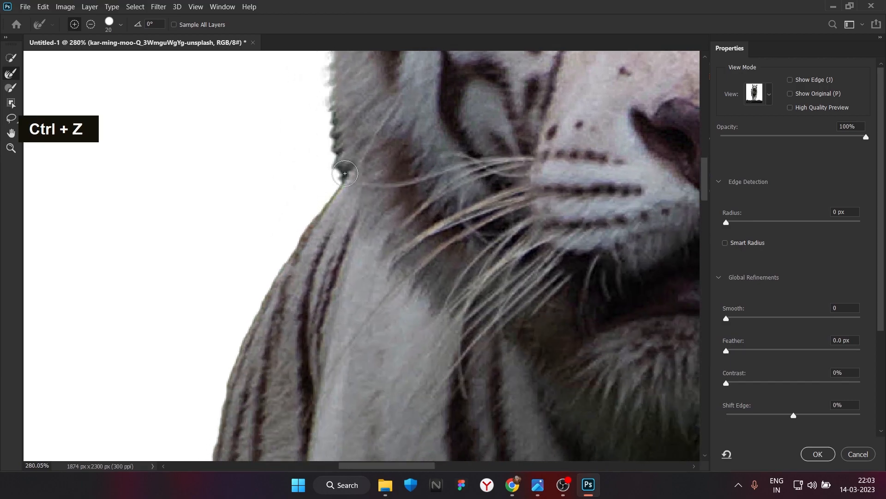
{"action": "scroll", "coordinate": [345, 168], "scroll_direction": "down", "scroll_amount": 2}
{"action": "left_click", "coordinate": [345, 177], "text": "alt"}
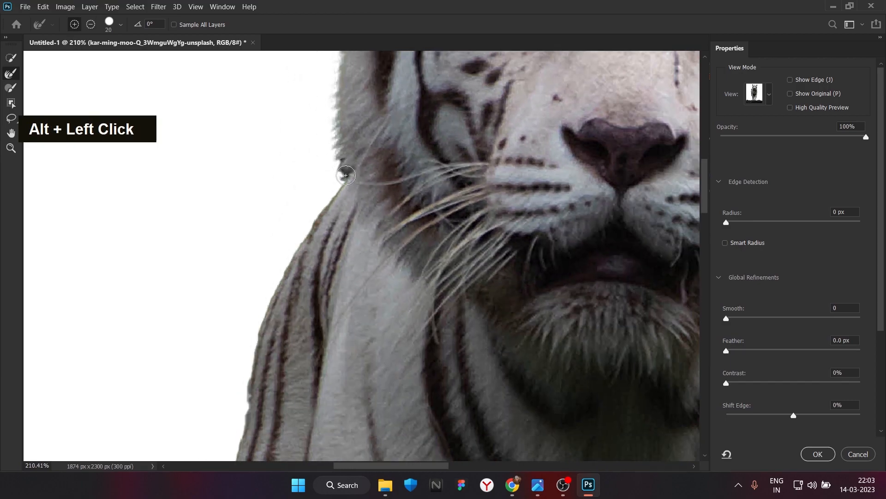
Try refining the ear notch and the flank edge on the image's left side, and undo the strokes.
{"action": "scroll", "coordinate": [344, 167], "scroll_direction": "down", "scroll_amount": 7}
{"action": "scroll", "coordinate": [371, 113], "scroll_direction": "up", "scroll_amount": 5}
{"action": "key", "text": "space"}
{"action": "left_click_drag", "start_coordinate": [361, 87], "coordinate": [364, 235]}
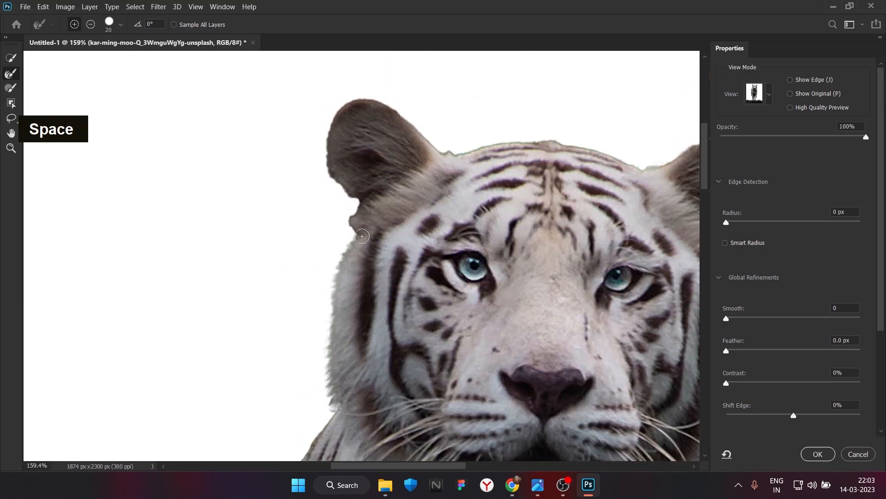
{"action": "key", "text": "ctrl+z"}
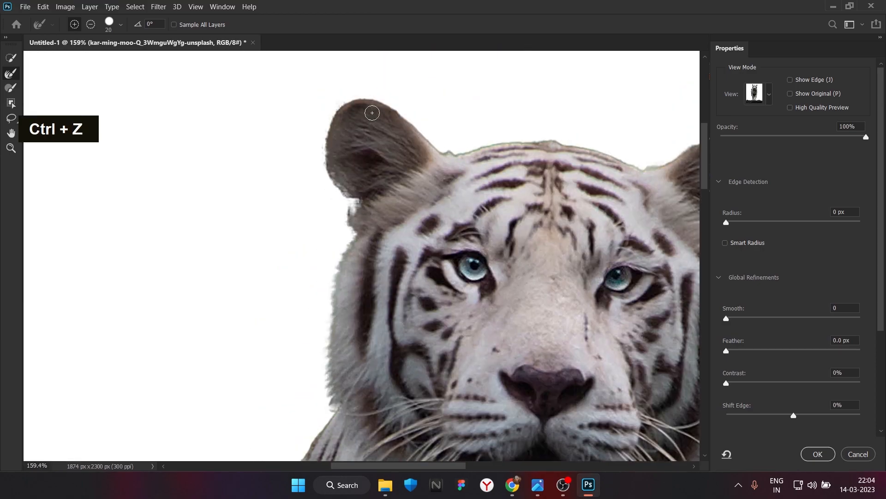
{"action": "scroll", "coordinate": [411, 160], "scroll_direction": "down", "scroll_amount": 4}
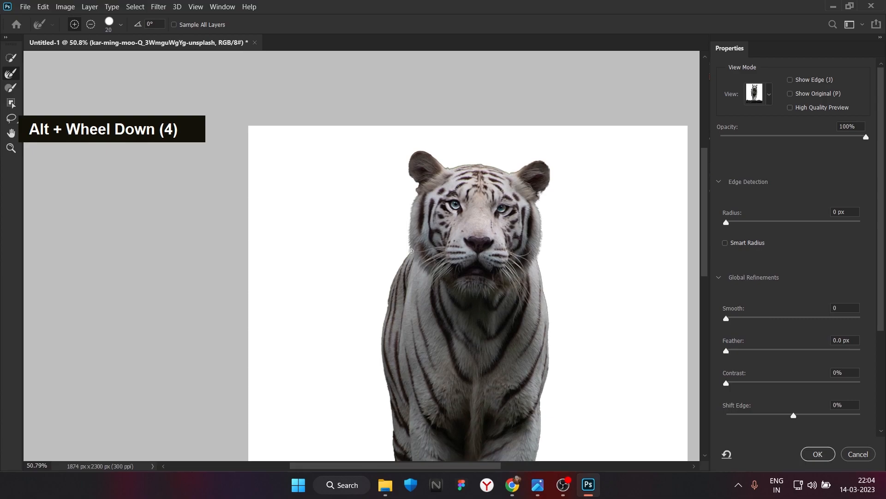
{"action": "left_click_drag", "start_coordinate": [383, 326], "coordinate": [387, 372]}
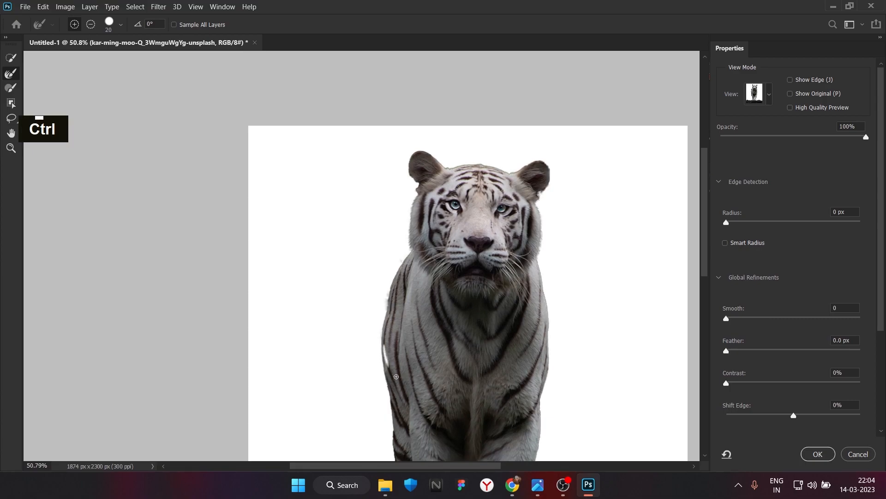
Accept the refined selection, copy the tiger and rock to a new layer, and hide the original photo layer.
{"action": "scroll", "coordinate": [487, 296], "scroll_direction": "down", "scroll_amount": 4}
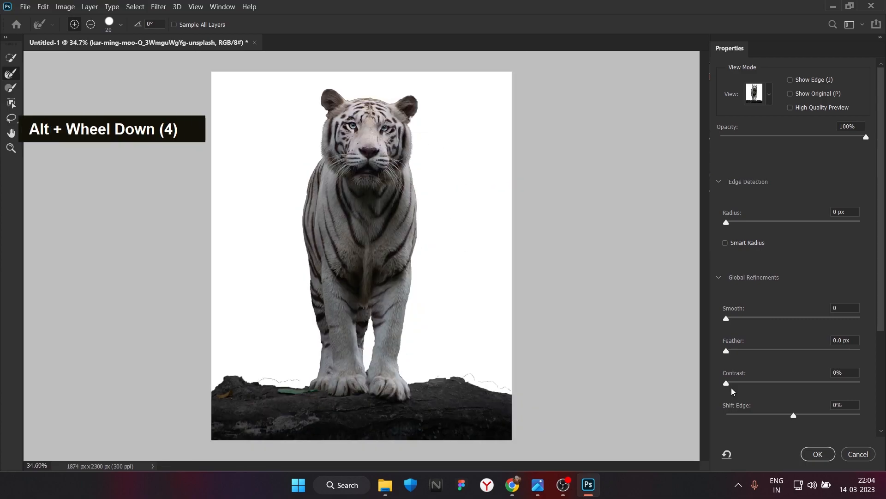
{"action": "left_click", "coordinate": [817, 454]}
{"action": "key", "text": "ctrl+j"}
{"action": "left_click", "coordinate": [704, 235]}
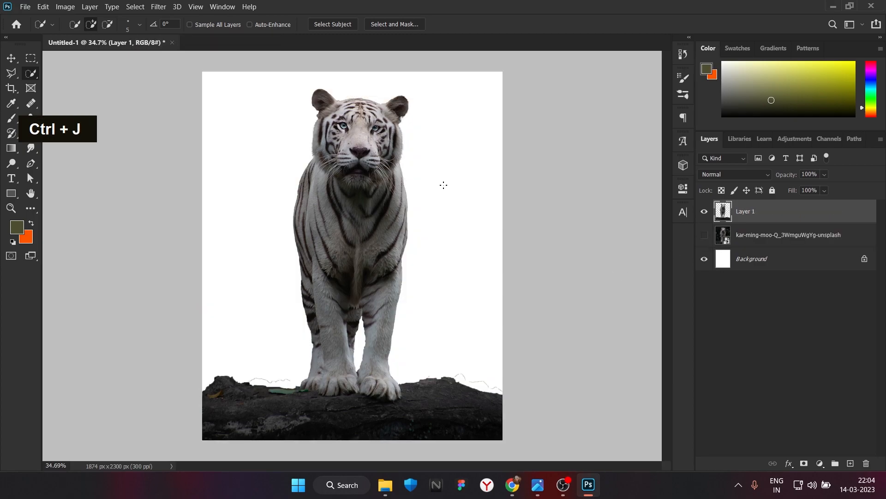
Examine the tiger and rock cutout against the white background.
{"action": "scroll", "coordinate": [445, 186], "scroll_direction": "down", "scroll_amount": 2}
{"action": "scroll", "coordinate": [445, 186], "scroll_direction": "up", "scroll_amount": 4}
{"action": "left_click", "coordinate": [11, 58]}
{"action": "scroll", "coordinate": [268, 201], "scroll_direction": "down", "scroll_amount": 4}
{"action": "left_click", "coordinate": [411, 250]}
{"action": "left_click", "coordinate": [361, 258]}
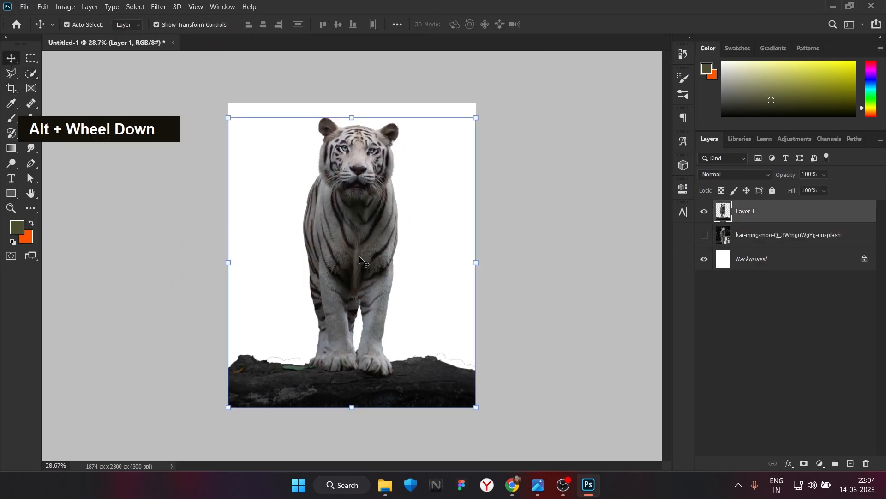
{"action": "scroll", "coordinate": [351, 295], "scroll_direction": "up", "scroll_amount": 4}
{"action": "scroll", "coordinate": [350, 318], "scroll_direction": "down", "scroll_amount": 3}
{"action": "left_click", "coordinate": [540, 253]}
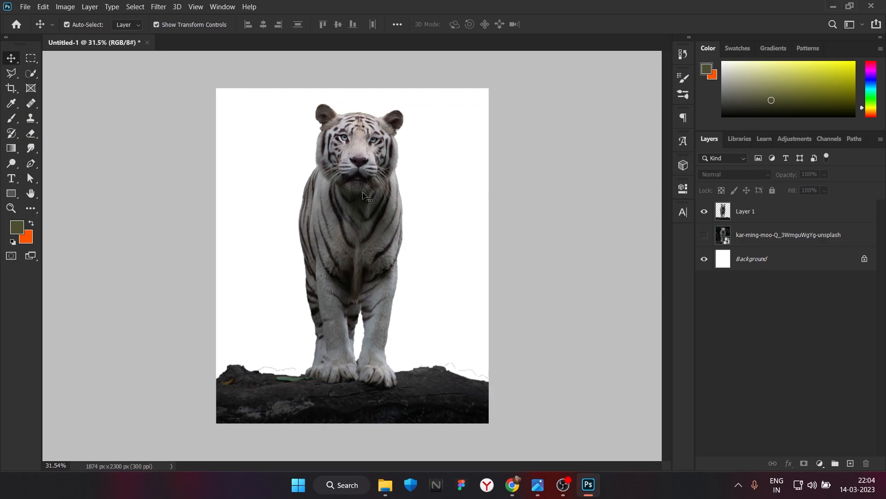
Add a "Lorem Ipsum" text layer beneath the tiger cutout and set its font to The Bold Font.
{"action": "left_click", "coordinate": [851, 463]}
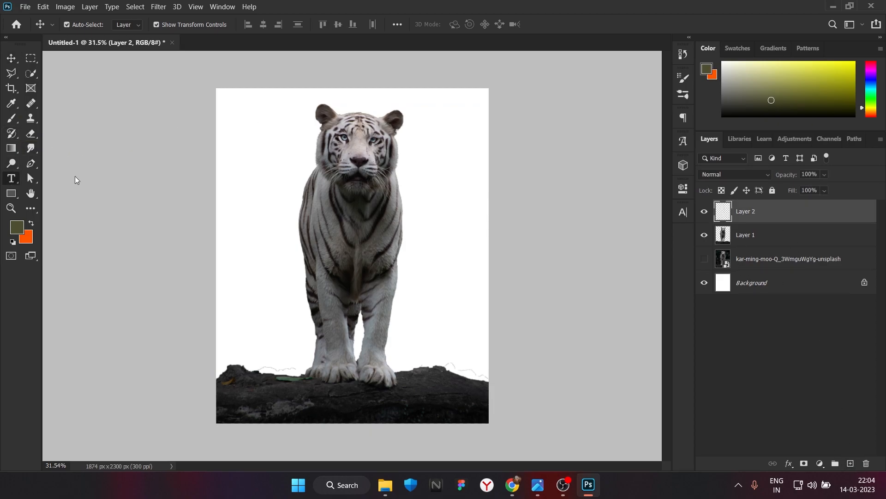
{"action": "left_click_drag", "start_coordinate": [774, 222], "coordinate": [775, 245]}
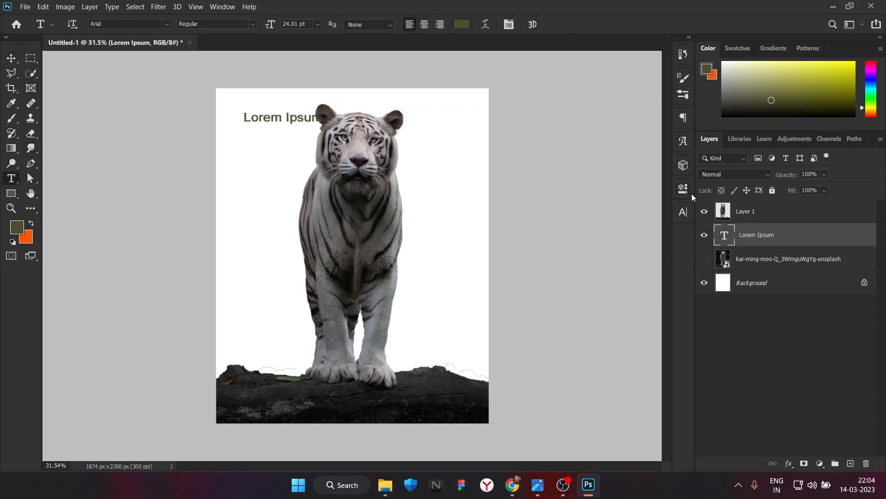
{"action": "left_click", "coordinate": [684, 212]}
{"action": "left_click", "coordinate": [615, 228]}
{"action": "scroll", "coordinate": [623, 325], "scroll_direction": "down", "scroll_amount": 6}
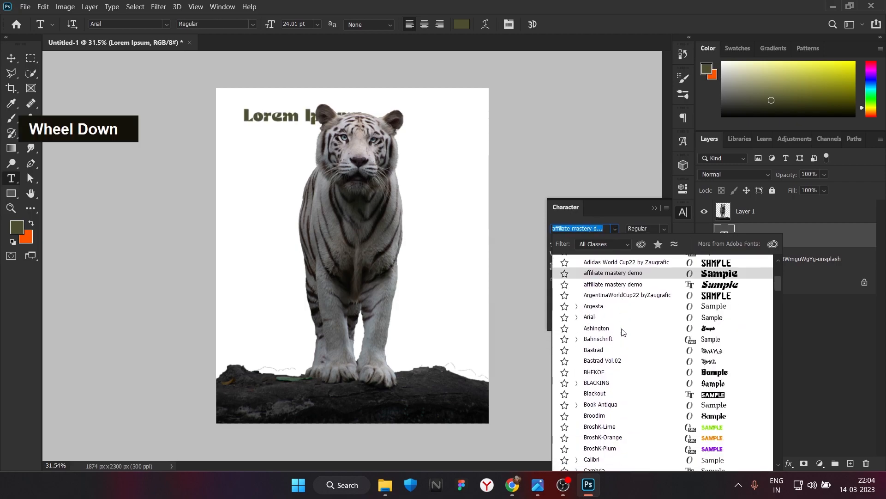
{"action": "scroll", "coordinate": [626, 300], "scroll_direction": "up", "scroll_amount": 7}
{"action": "left_click", "coordinate": [627, 278]}
Colour the placeholder text black and enlarge it.
{"action": "left_click", "coordinate": [653, 278]}
{"action": "left_click", "coordinate": [510, 398]}
{"action": "left_click", "coordinate": [770, 248]}
{"action": "left_click_drag", "start_coordinate": [555, 243], "coordinate": [582, 243]}
{"action": "key", "text": "Return"}
Position the text behind the tiger's head at 155.01 pt with -40 tracking.
{"action": "key", "text": "v"}
{"action": "left_click_drag", "start_coordinate": [426, 102], "coordinate": [412, 135]}
{"action": "mouse_move", "coordinate": [557, 243]}
{"action": "left_mouse_down"}
{"action": "mouse_move", "coordinate": [610, 242]}
{"action": "mouse_move", "coordinate": [540, 243]}
{"action": "left_mouse_up"}
{"action": "left_click_drag", "start_coordinate": [467, 128], "coordinate": [453, 137]}
{"action": "left_click_drag", "start_coordinate": [621, 254], "coordinate": [620, 254]}
{"action": "left_click_drag", "start_coordinate": [557, 244], "coordinate": [554, 244]}
{"action": "left_click_drag", "start_coordinate": [472, 139], "coordinate": [476, 142]}
Replace the placeholder text with "Tiger".
{"action": "left_click", "coordinate": [11, 178]}
{"action": "left_click", "coordinate": [463, 165]}
{"action": "key", "text": "BackSpace"}
{"action": "key", "text": "BackSpace"}
{"action": "key", "text": "BackSpace"}
{"action": "key", "text": "BackSpace"}
{"action": "key", "text": "BackSpace"}
{"action": "key", "text": "BackSpace"}
{"action": "key", "text": "BackSpace"}
{"action": "key", "text": "BackSpace"}
{"action": "key", "text": "BackSpace"}
{"action": "key", "text": "BackSpace"}
{"action": "key", "text": "BackSpace"}
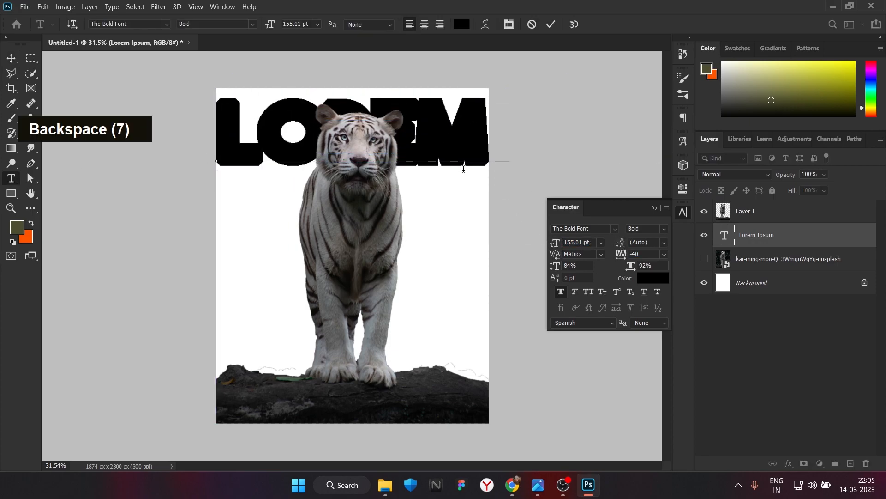
{"action": "type", "text": "Tiger"}
{"action": "left_click", "coordinate": [12, 58]}
Turn off faux bold, set the title to 151.18 pt with -20 tracking, and centre it across the canvas.
{"action": "left_click", "coordinate": [561, 292]}
{"action": "left_click_drag", "start_coordinate": [420, 133], "coordinate": [486, 134]}
{"action": "left_click", "coordinate": [571, 23]}
{"action": "left_click_drag", "start_coordinate": [620, 253], "coordinate": [622, 253]}
{"action": "left_click_drag", "start_coordinate": [454, 142], "coordinate": [456, 141]}
{"action": "left_click_drag", "start_coordinate": [557, 243], "coordinate": [553, 244]}
{"action": "left_click_drag", "start_coordinate": [454, 140], "coordinate": [456, 141]}
Nudge the title slightly upward and deselect it.
{"action": "left_click", "coordinate": [520, 142]}
{"action": "left_click", "coordinate": [455, 141]}
{"action": "key", "text": "Up"}
{"action": "key", "text": "Up"}
{"action": "key", "text": "Up"}
{"action": "left_click", "coordinate": [520, 148]}
Add a new layer directly beneath the tiger cutout and reduce the brush size to 400.
{"action": "left_click", "coordinate": [363, 211]}
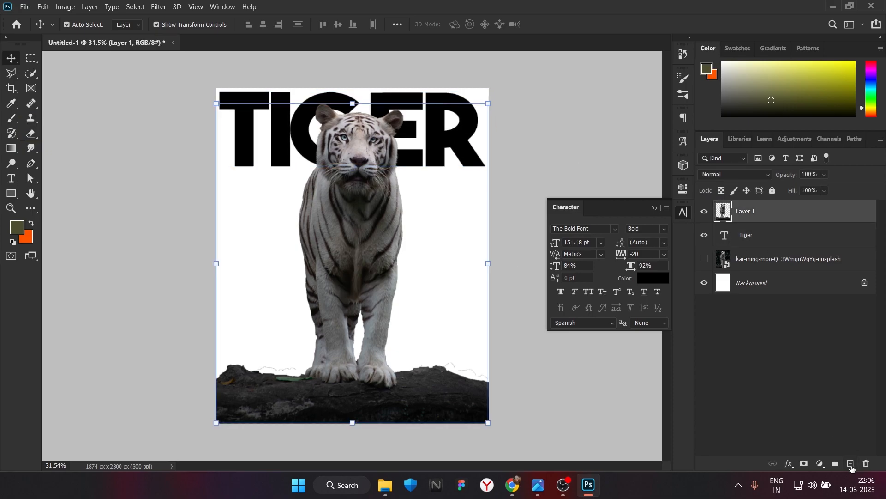
{"action": "left_click", "coordinate": [850, 463], "text": "ctrl"}
{"action": "left_click", "coordinate": [11, 118]}
{"action": "key", "text": "["}
{"action": "key", "text": "["}
{"action": "key", "text": "["}
{"action": "key", "text": "["}
{"action": "key", "text": "["}
{"action": "key", "text": "["}
{"action": "key", "text": "["}
{"action": "key", "text": "["}
{"action": "key", "text": "["}
{"action": "key", "text": "["}
{"action": "key", "text": "["}
{"action": "key", "text": "["}
{"action": "key", "text": "["}
{"action": "key", "text": "["}
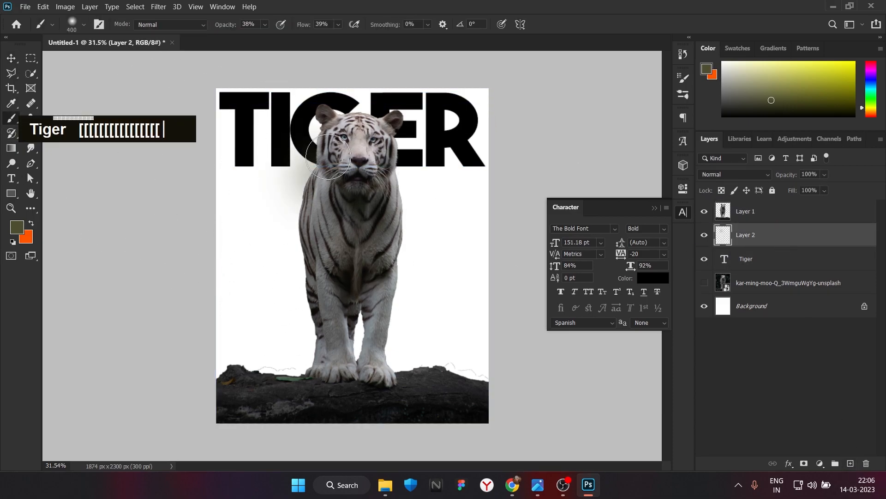
Undo the olive brush stroke and set the foreground colour to black.
{"action": "key", "text": "ctrl+z"}
{"action": "left_click", "coordinate": [17, 227]}
{"action": "left_click_drag", "start_coordinate": [524, 380], "coordinate": [508, 401]}
{"action": "left_click", "coordinate": [770, 248]}
Paint a soft black shadow behind the tiger's body on the image's left side and enlarge the brush to 900.
{"action": "mouse_move", "coordinate": [318, 162]}
{"action": "left_mouse_down"}
{"action": "mouse_move", "coordinate": [309, 282]}
{"action": "mouse_move", "coordinate": [339, 290]}
{"action": "mouse_move", "coordinate": [339, 307]}
{"action": "left_mouse_up"}
{"action": "key", "text": "]"}
{"action": "key", "text": "]"}
{"action": "key", "text": "]"}
{"action": "key", "text": "]"}
{"action": "key", "text": "]"}
{"action": "key", "text": "]"}
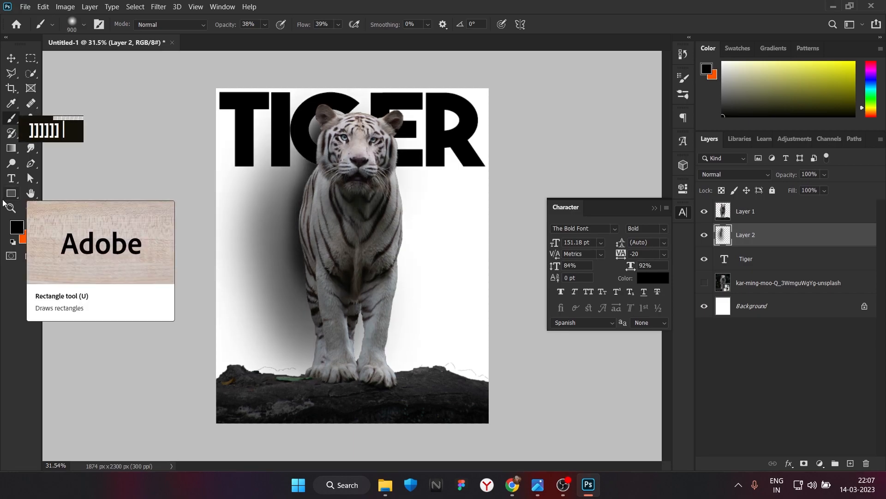
Undo the last shadow stroke and repaint a softer black shadow beside the tiger's head and chest, enlarging the brush to 1400.
{"action": "key", "text": "ctrl+z"}
{"action": "key", "text": "["}
{"action": "key", "text": "["}
{"action": "left_click_drag", "start_coordinate": [321, 178], "coordinate": [312, 206]}
{"action": "key", "text": "]"}
{"action": "key", "text": "]"}
{"action": "key", "text": "]"}
{"action": "key", "text": "]"}
{"action": "key", "text": "]"}
{"action": "mouse_move", "coordinate": [310, 242]}
{"action": "left_mouse_down"}
{"action": "mouse_move", "coordinate": [303, 223]}
{"action": "mouse_move", "coordinate": [334, 215]}
{"action": "mouse_move", "coordinate": [312, 242]}
{"action": "left_mouse_up"}
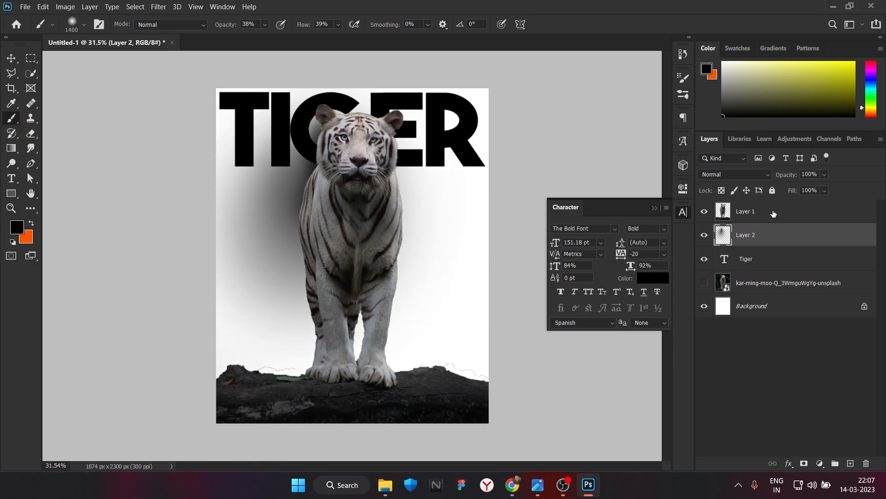
Darken the rock on the tiger layer with soft black strokes, undo the last stroke, and deselect the layer.
{"action": "left_click", "coordinate": [773, 213]}
{"action": "left_click_drag", "start_coordinate": [240, 402], "coordinate": [321, 399]}
{"action": "left_click_drag", "start_coordinate": [478, 369], "coordinate": [495, 397]}
{"action": "key", "text": "ctrl+z"}
{"action": "left_click", "coordinate": [11, 58]}
{"action": "left_click", "coordinate": [132, 135]}
Recolour the TIGER title with a dark tone sampled from the rock and close the Character panel.
{"action": "left_click", "coordinate": [746, 259]}
{"action": "left_click", "coordinate": [652, 277]}
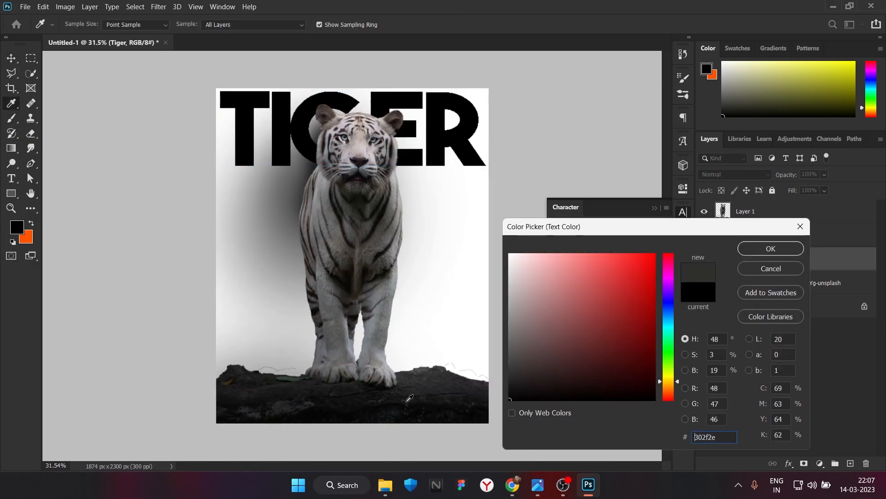
{"action": "left_click", "coordinate": [439, 392]}
{"action": "left_click", "coordinate": [759, 251]}
{"action": "left_click", "coordinate": [600, 175]}
{"action": "left_click", "coordinate": [655, 208]}
Try to select the tiger and rock with Quick Selection and refine the selection in Select and Mask.
{"action": "scroll", "coordinate": [338, 315], "scroll_direction": "up", "scroll_amount": 4}
{"action": "scroll", "coordinate": [273, 399], "scroll_direction": "up", "scroll_amount": 6}
{"action": "scroll", "coordinate": [274, 399], "scroll_direction": "down", "scroll_amount": 9}
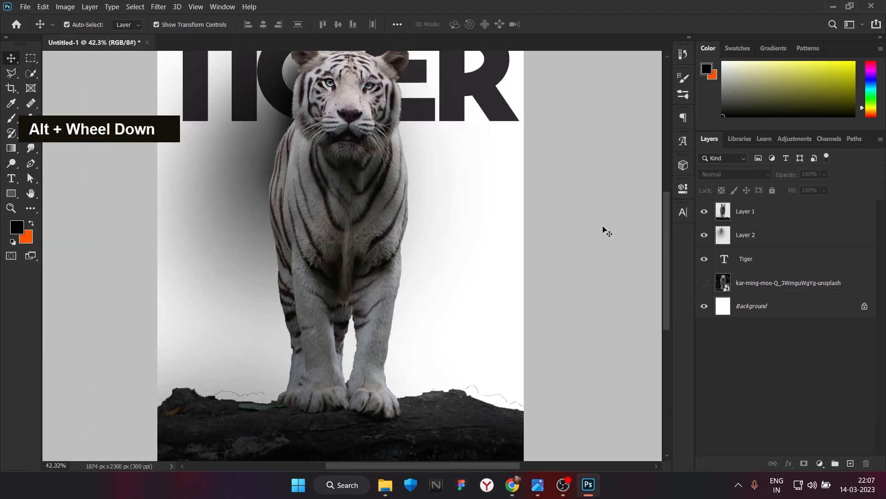
{"action": "left_click", "coordinate": [760, 217]}
{"action": "left_click_drag", "start_coordinate": [306, 96], "coordinate": [358, 401]}
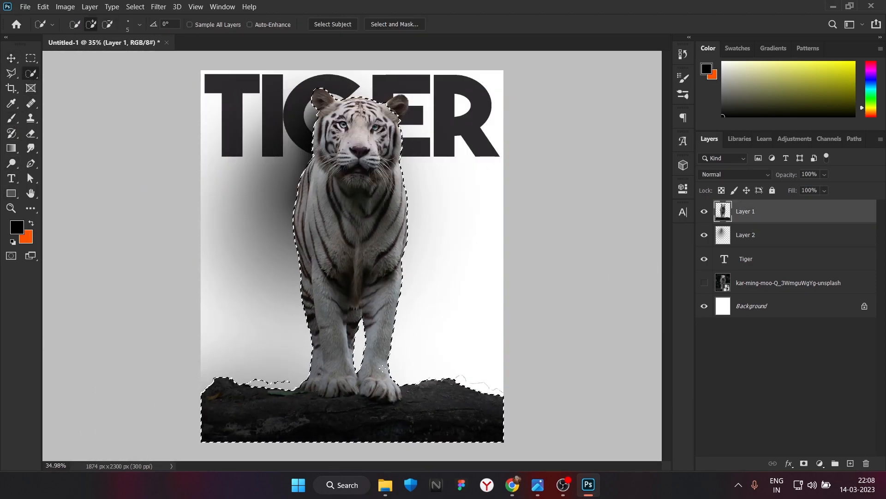
{"action": "left_click", "coordinate": [398, 24]}
{"action": "key", "text": "ctrl+z"}
{"action": "left_click", "coordinate": [395, 24]}
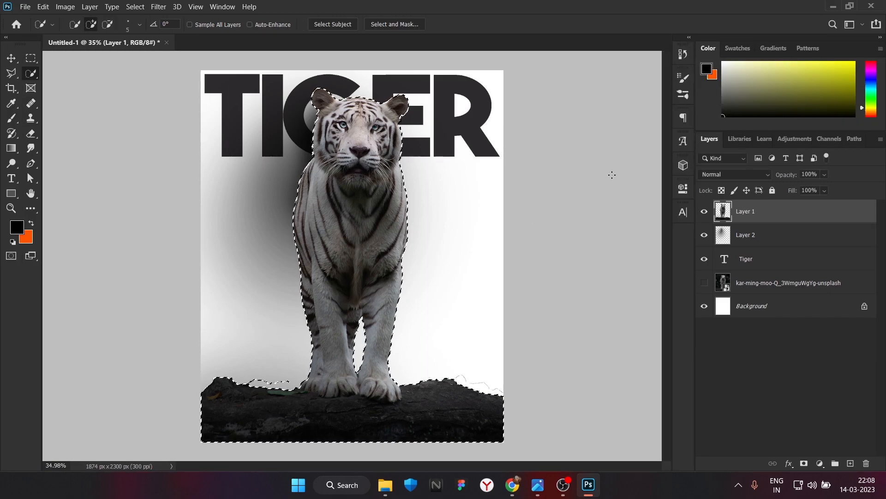
{"action": "key", "text": "ctrl+z"}
{"action": "key", "text": "ctrl+z"}
{"action": "key", "text": "ctrl+z"}
Set a foreground colour, reduce the brush size to 100, and add a layer mask to the tiger layer.
{"action": "key", "text": "v"}
{"action": "left_click", "coordinate": [772, 360]}
{"action": "left_click", "coordinate": [757, 211]}
{"action": "left_click", "coordinate": [17, 227]}
{"action": "left_click", "coordinate": [270, 381]}
{"action": "left_click", "coordinate": [773, 249]}
{"action": "key", "text": "bracketleft"}
{"action": "key", "text": "bracketleft"}
{"action": "key", "text": "bracketleft"}
{"action": "key", "text": "bracketleft"}
{"action": "key", "text": "bracketleft"}
{"action": "key", "text": "bracketleft"}
{"action": "key", "text": "bracketleft"}
{"action": "key", "text": "bracketleft"}
{"action": "key", "text": "bracketleft"}
{"action": "key", "text": "bracketleft"}
{"action": "key", "text": "bracketleft"}
{"action": "key", "text": "bracketleft"}
{"action": "key", "text": "bracketleft"}
{"action": "left_click", "coordinate": [804, 463]}
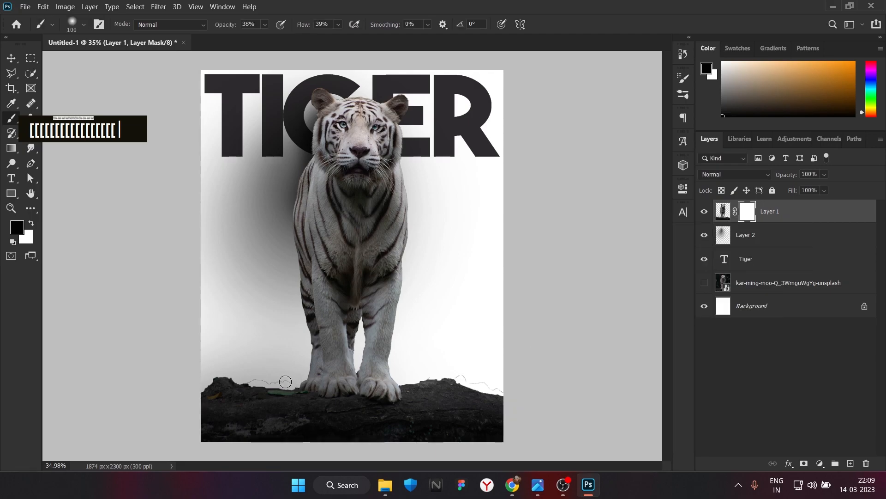
Try to mask out the stray outline above the rock with a larger brush, and undo the changes.
{"action": "key", "text": "bracketright"}
{"action": "key", "text": "bracketright"}
{"action": "key", "text": "bracketright"}
{"action": "key", "text": "bracketright"}
{"action": "key", "text": "bracketright"}
{"action": "double_click", "coordinate": [281, 382]}
{"action": "key", "text": "ctrl+z"}
{"action": "key", "text": "ctrl+z"}
{"action": "key", "text": "ctrl+z"}
{"action": "key", "text": "ctrl+z"}
{"action": "key", "text": "ctrl+z"}
Unlock the background and combine all layers beneath the tiger into one smart object.
{"action": "right_click", "coordinate": [755, 290]}
{"action": "left_click", "coordinate": [865, 306]}
{"action": "left_click", "coordinate": [797, 244], "text": "shift"}
{"action": "right_click", "coordinate": [797, 244]}
{"action": "left_click", "coordinate": [721, 127]}
Add a mask to the tiger layer and try to paint out the stray outline above the rock, undoing the strokes.
{"action": "left_click", "coordinate": [786, 217]}
{"action": "left_click", "coordinate": [804, 463]}
{"action": "left_click_drag", "start_coordinate": [287, 382], "coordinate": [261, 382]}
{"action": "key", "text": "ctrl+z"}
{"action": "key", "text": "x"}
{"action": "left_click", "coordinate": [17, 227]}
{"action": "left_click", "coordinate": [510, 399]}
{"action": "left_click", "coordinate": [771, 249]}
{"action": "scroll", "coordinate": [272, 388], "scroll_direction": "up", "scroll_amount": 9}
{"action": "scroll", "coordinate": [271, 397], "scroll_direction": "up", "scroll_amount": 5}
{"action": "mouse_move", "coordinate": [314, 307]}
{"action": "left_mouse_down"}
{"action": "mouse_move", "coordinate": [180, 300]}
{"action": "mouse_move", "coordinate": [275, 349]}
{"action": "left_mouse_up"}
{"action": "scroll", "coordinate": [275, 349], "scroll_direction": "down", "scroll_amount": 10}
{"action": "key", "text": "ctrl+z"}
{"action": "key", "text": "ctrl+z"}
{"action": "scroll", "coordinate": [294, 367], "scroll_direction": "down", "scroll_amount": 5}
{"action": "left_click", "coordinate": [10, 57]}
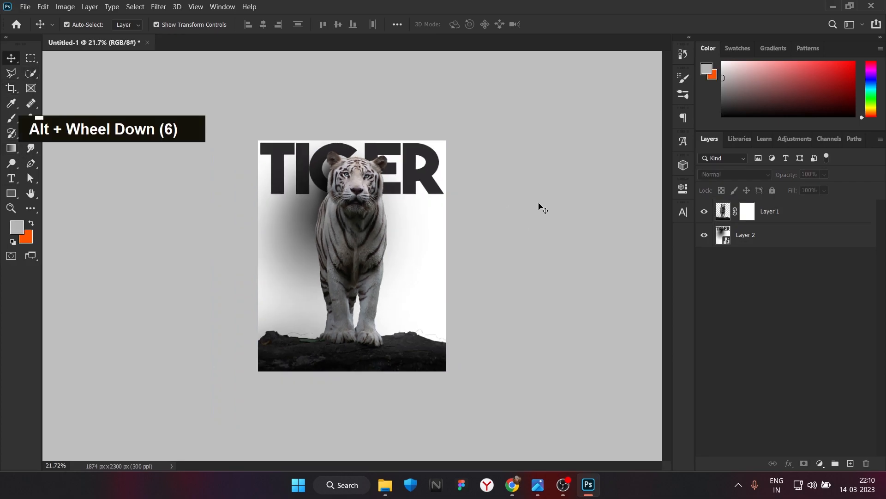
Add a Lorem ipsum paragraph and a separate "Lorem Ipsum" line at 6.01 pt below the title, on the image's left side.
{"action": "scroll", "coordinate": [226, 302], "scroll_direction": "up", "scroll_amount": 3}
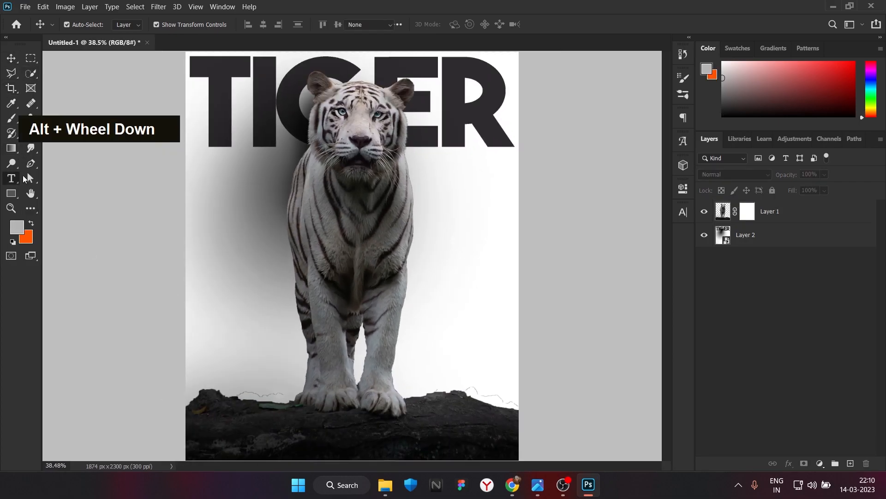
{"action": "left_click", "coordinate": [7, 178]}
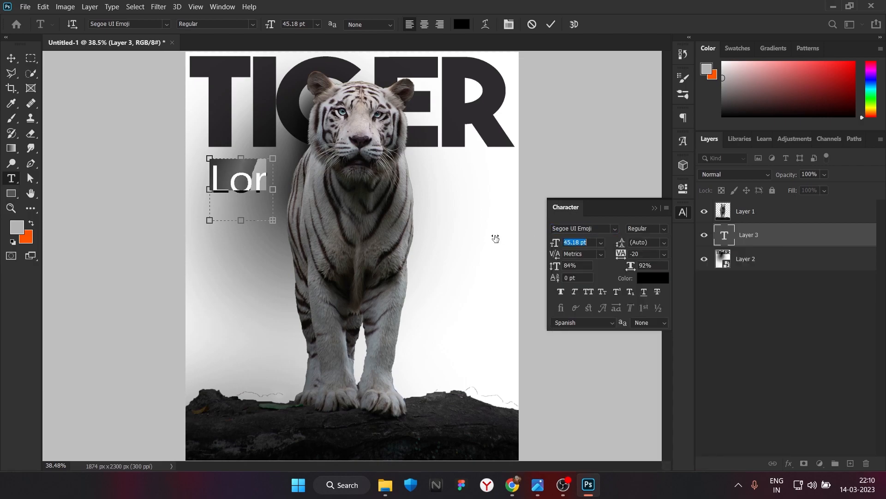
{"action": "left_click", "coordinate": [550, 24]}
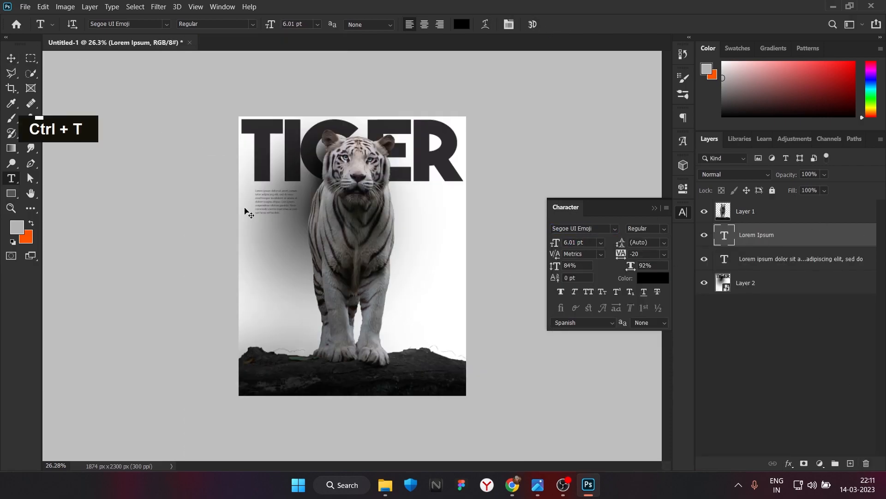
Move the "Lorem Ipsum" line horizontally to align with the right edge of the paragraph above it.
{"action": "key", "text": "ctrl+t"}
{"action": "key", "text": "Right"}
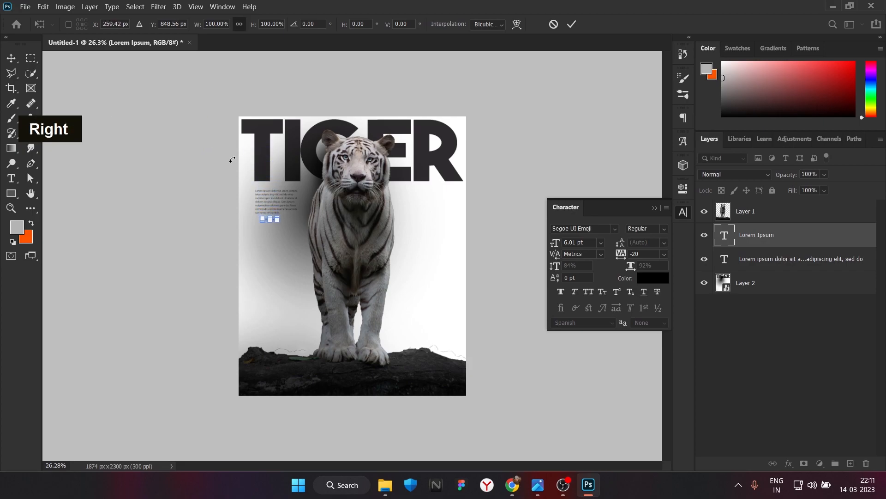
{"action": "scroll", "coordinate": [255, 199], "scroll_direction": "up", "scroll_amount": 5, "text": "alt"}
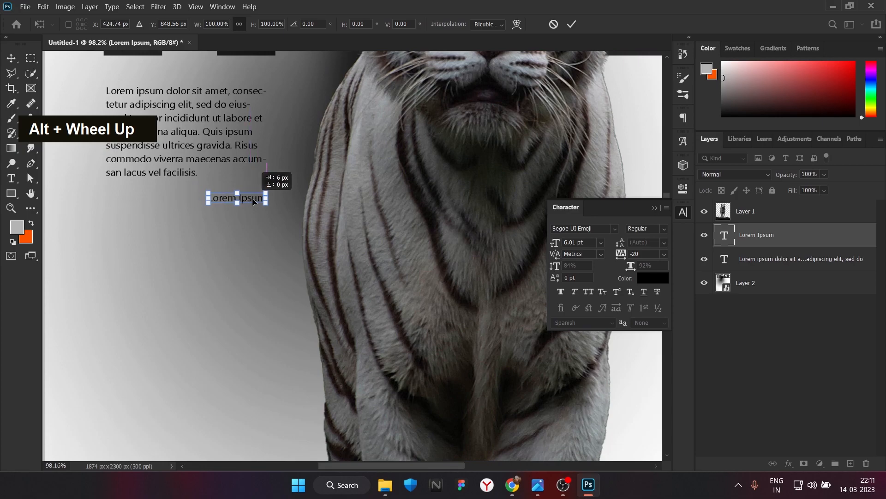
{"action": "left_click", "coordinate": [572, 24]}
Add a second Lorem ipsum paragraph in a tall text box on the image's right side, level with the first paragraph.
{"action": "key", "text": "t"}
{"action": "scroll", "coordinate": [462, 181], "scroll_direction": "down", "scroll_amount": 5, "text": "alt"}
{"action": "left_click_drag", "start_coordinate": [434, 168], "coordinate": [490, 214]}
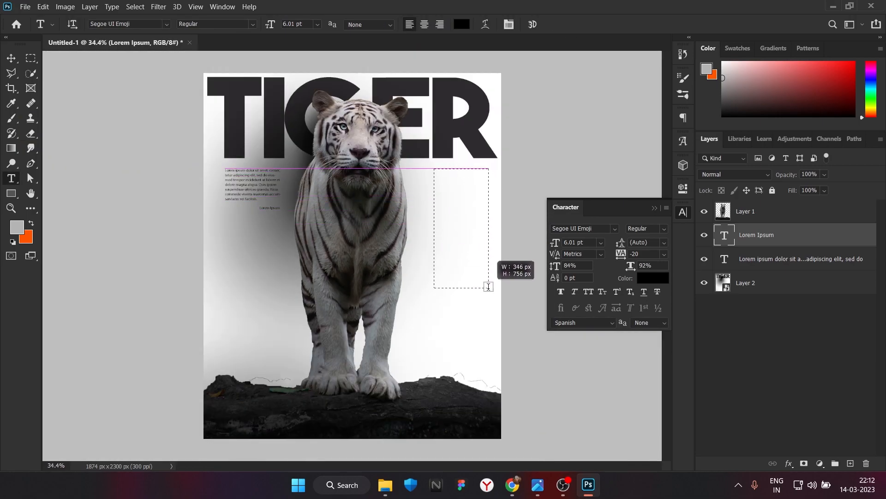
{"action": "left_click_drag", "start_coordinate": [488, 286], "coordinate": [492, 290]}
{"action": "left_click", "coordinate": [552, 24]}
{"action": "key", "text": "v"}
{"action": "left_click", "coordinate": [481, 238]}
Duplicate the paragraph on the image's right side and place the copy directly below its text.
{"action": "scroll", "coordinate": [465, 185], "scroll_direction": "down", "scroll_amount": 1, "text": "alt"}
{"action": "scroll", "coordinate": [451, 189], "scroll_direction": "up", "scroll_amount": 6, "text": "alt"}
{"action": "left_click", "coordinate": [451, 189]}
{"action": "left_click_drag", "start_coordinate": [451, 189], "coordinate": [452, 243]}
Append the filler text "sdjn bshdbu y gsdy gygas" to the end of the upper paragraph on the image's right side.
{"action": "key", "text": "t"}
{"action": "left_click", "coordinate": [454, 204]}
{"action": "key", "text": "Right"}
{"action": "key", "text": "Right"}
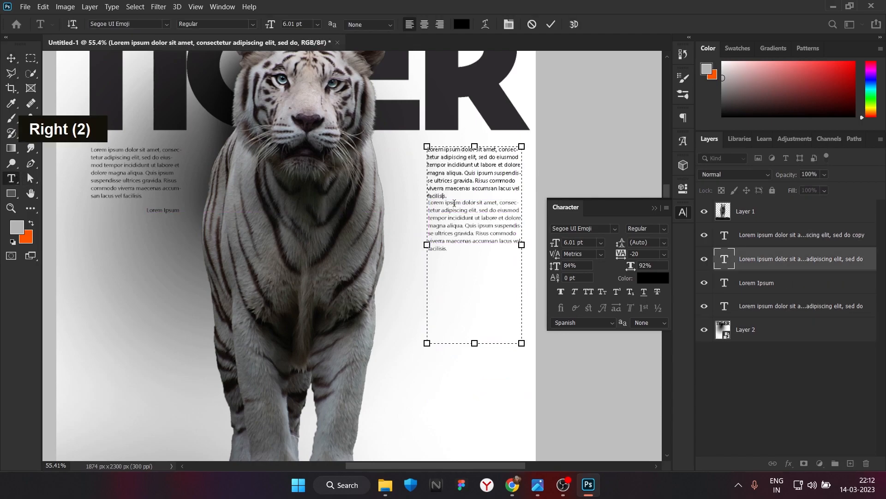
{"action": "type", "text": "sdjn  bshdbu y gsdy gygasuy y"}
{"action": "left_click", "coordinate": [551, 24]}
{"action": "key", "text": "v"}
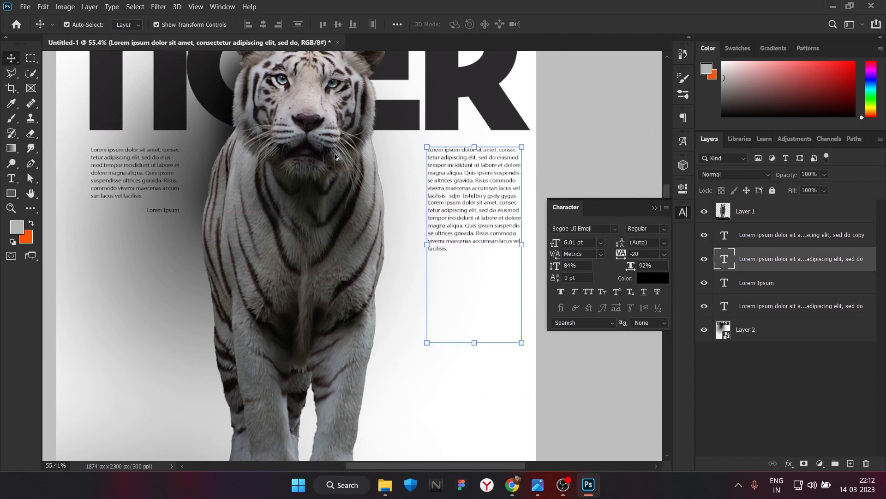
{"action": "scroll", "coordinate": [247, 195], "scroll_direction": "down", "scroll_amount": 3, "text": "alt"}
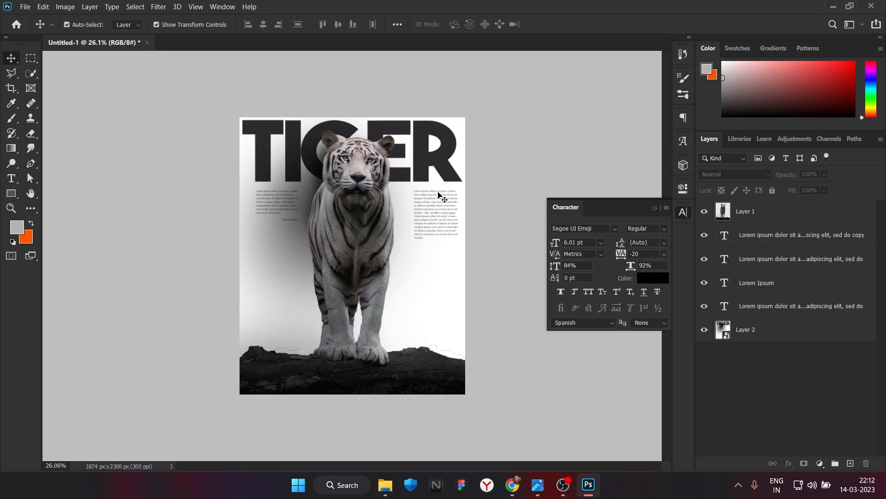
Add a new layer directly above the background smart object and set the brush colour to black.
{"action": "left_click", "coordinate": [780, 330]}
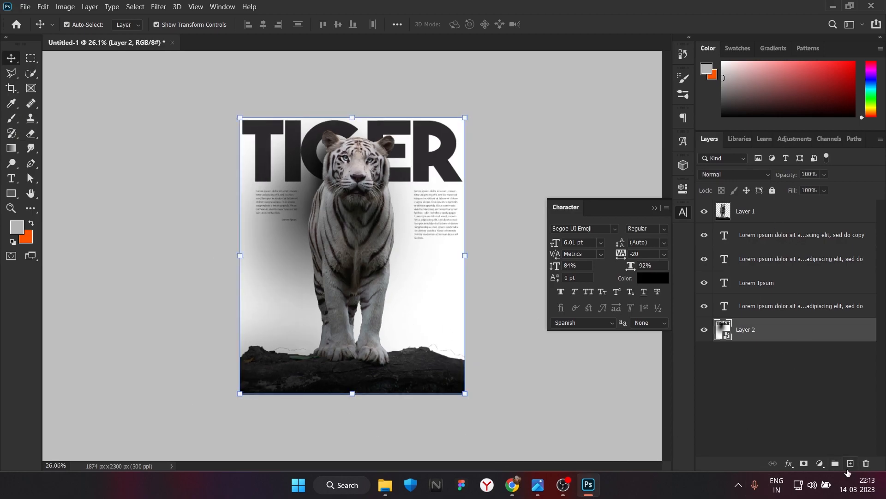
{"action": "left_click", "coordinate": [850, 462]}
{"action": "double_click", "coordinate": [11, 118]}
{"action": "left_click", "coordinate": [17, 226]}
{"action": "left_click", "coordinate": [510, 399]}
{"action": "left_click", "coordinate": [771, 247]}
Try a black dab beside the tiger's legs and move the new layer below the smart object, undoing these changes.
{"action": "left_click", "coordinate": [441, 322]}
{"action": "left_click_drag", "start_coordinate": [797, 353], "coordinate": [799, 317]}
{"action": "key", "text": "ctrl+z"}
{"action": "key", "text": "ctrl+z"}
{"action": "key", "text": "ctrl+z"}
{"action": "key", "text": "ctrl+z"}
{"action": "key", "text": "ctrl+z"}
{"action": "key", "text": "ctrl+z"}
{"action": "key", "text": "ctrl+z"}
{"action": "key", "text": "ctrl+z"}
{"action": "key", "text": "ctrl+z"}
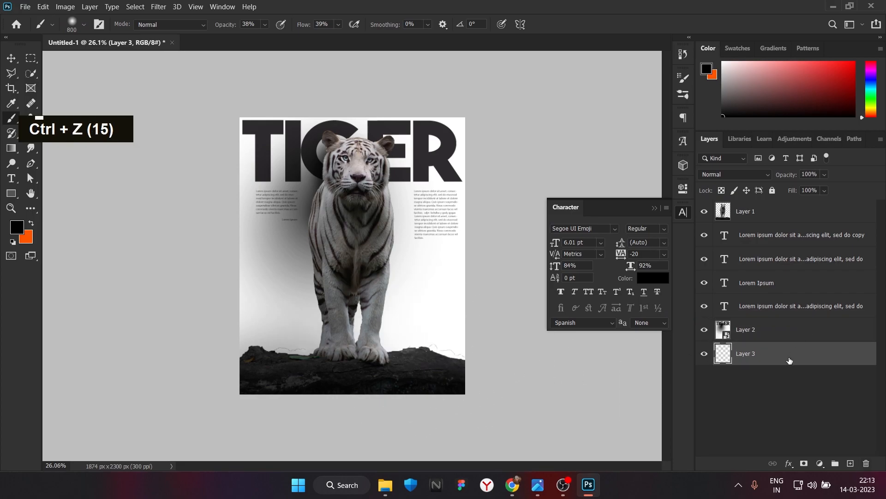
{"action": "key", "text": "ctrl+z"}
Enlarge the brush to 2300 and dab soft black shading over the poster's lower corners.
{"action": "key", "text": "bracketright"}
{"action": "key", "text": "bracketright"}
{"action": "key", "text": "bracketright"}
{"action": "key", "text": "bracketright"}
{"action": "key", "text": "bracketright"}
{"action": "key", "text": "bracketright"}
{"action": "key", "text": "bracketright"}
{"action": "key", "text": "bracketright"}
{"action": "key", "text": "bracketright"}
{"action": "key", "text": "bracketright"}
{"action": "key", "text": "bracketright"}
{"action": "key", "text": "bracketright"}
{"action": "key", "text": "bracketright"}
{"action": "key", "text": "bracketright"}
{"action": "key", "text": "bracketright"}
{"action": "scroll", "coordinate": [288, 302], "scroll_direction": "down", "scroll_amount": 2}
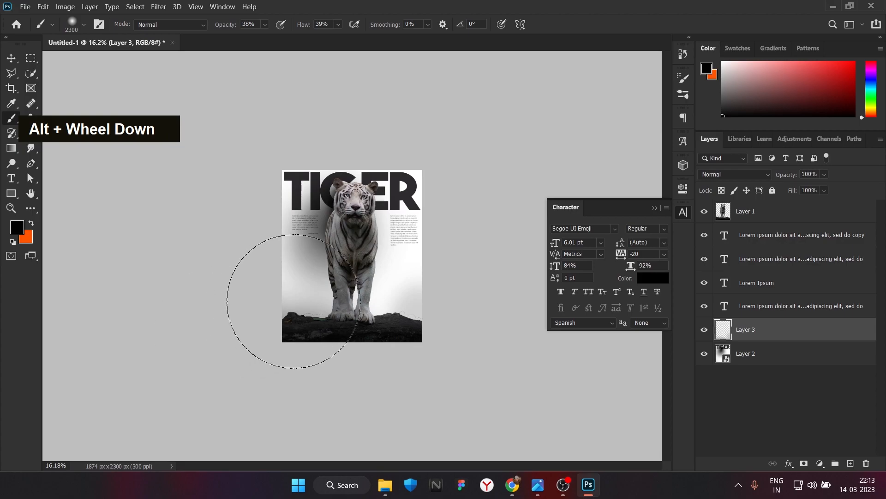
{"action": "left_click", "coordinate": [289, 302]}
Deselect the shading layer and close the Character panel.
{"action": "scroll", "coordinate": [259, 352], "scroll_direction": "up", "scroll_amount": 5}
{"action": "left_click", "coordinate": [11, 58]}
{"action": "left_click", "coordinate": [185, 136]}
{"action": "scroll", "coordinate": [257, 168], "scroll_direction": "up", "scroll_amount": 1}
{"action": "scroll", "coordinate": [257, 168], "scroll_direction": "down", "scroll_amount": 1}
{"action": "left_click", "coordinate": [654, 208]}
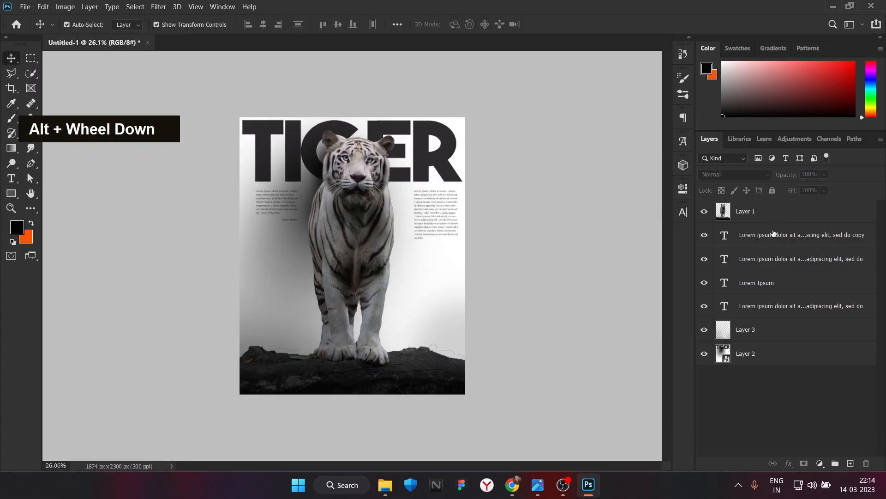
Place the light concrete texture image from the dextop\dext 8\kits\texture folder on the D: drive into the poster.
{"action": "left_click", "coordinate": [386, 485]}
{"action": "double_click", "coordinate": [196, 113]}
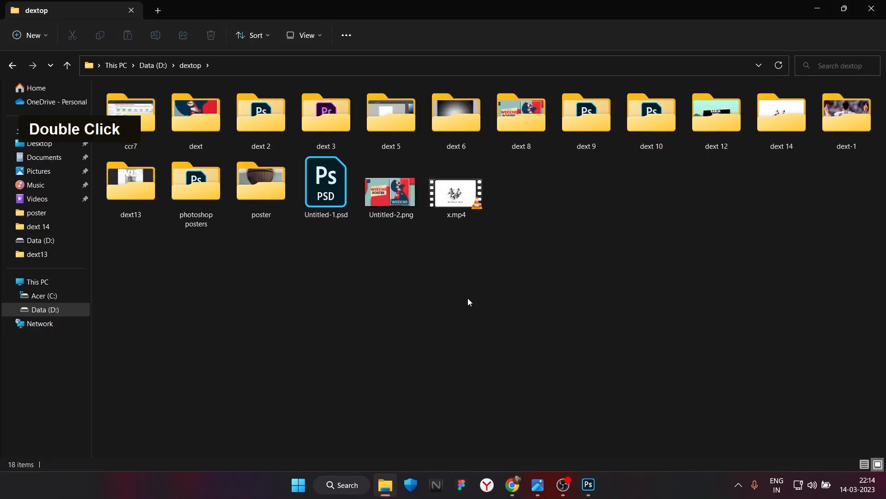
{"action": "double_click", "coordinate": [130, 185]}
{"action": "left_click", "coordinate": [12, 66]}
{"action": "double_click", "coordinate": [521, 118]}
{"action": "double_click", "coordinate": [276, 134]}
{"action": "double_click", "coordinate": [456, 116]}
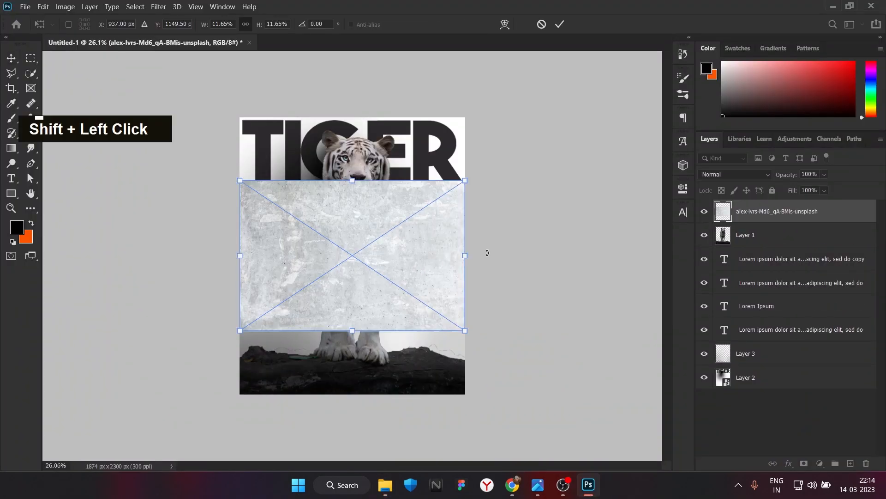
Stretch the placed concrete texture to cover the whole poster and commit the transform.
{"action": "left_click_drag", "start_coordinate": [471, 335], "coordinate": [464, 255]}
{"action": "left_click_drag", "start_coordinate": [260, 255], "coordinate": [240, 255]}
{"action": "left_click", "coordinate": [560, 25]}
Set the concrete texture layer's blend mode to Darker Color.
{"action": "left_click", "coordinate": [744, 174]}
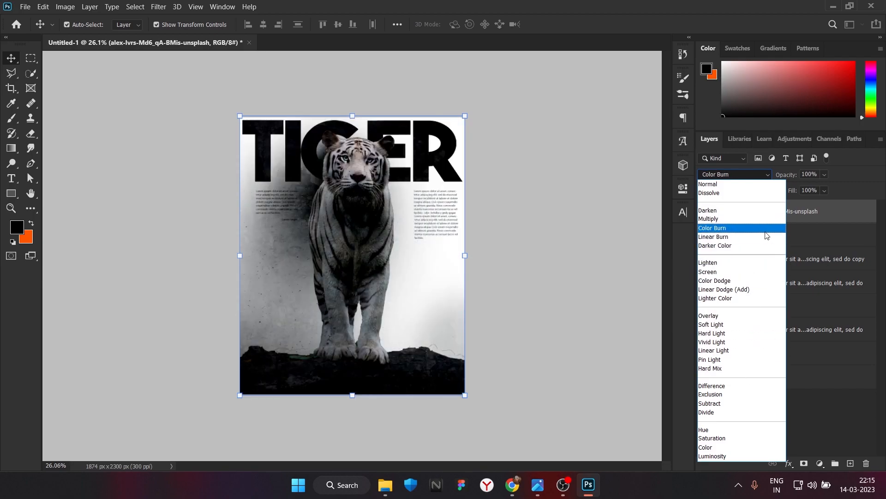
{"action": "left_click", "coordinate": [762, 247]}
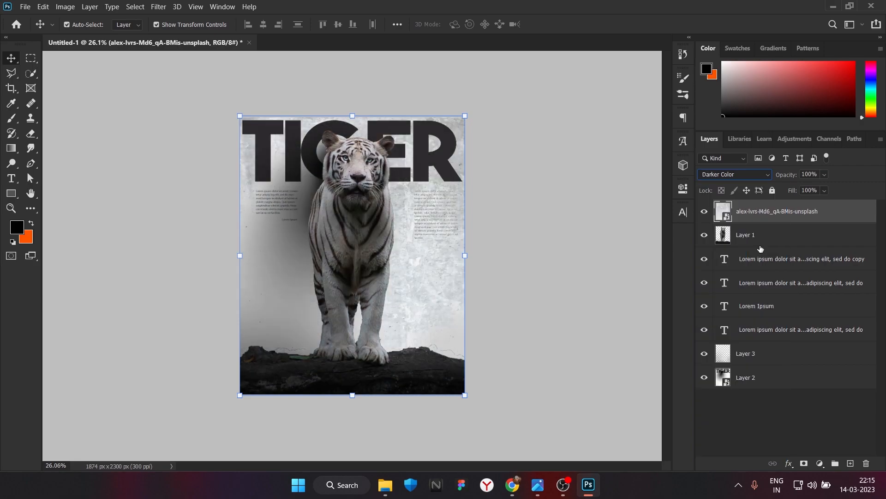
{"action": "left_click", "coordinate": [551, 249]}
{"action": "scroll", "coordinate": [409, 238], "scroll_direction": "down", "scroll_amount": 1, "text": "alt"}
{"action": "scroll", "coordinate": [408, 238], "scroll_direction": "up", "scroll_amount": 2, "text": "alt"}
{"action": "scroll", "coordinate": [388, 231], "scroll_direction": "up", "scroll_amount": 1, "text": "alt"}
{"action": "scroll", "coordinate": [388, 231], "scroll_direction": "down", "scroll_amount": 1, "text": "alt"}
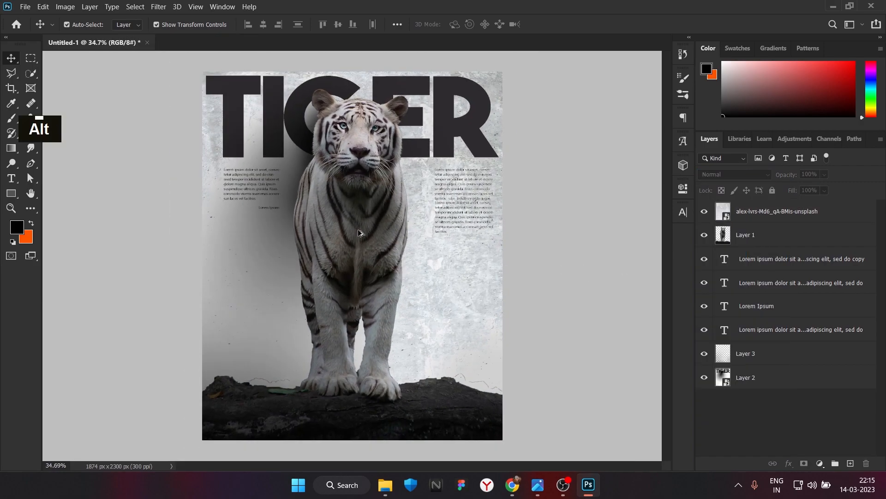
{"action": "scroll", "coordinate": [369, 225], "scroll_direction": "down", "scroll_amount": 1, "text": "alt"}
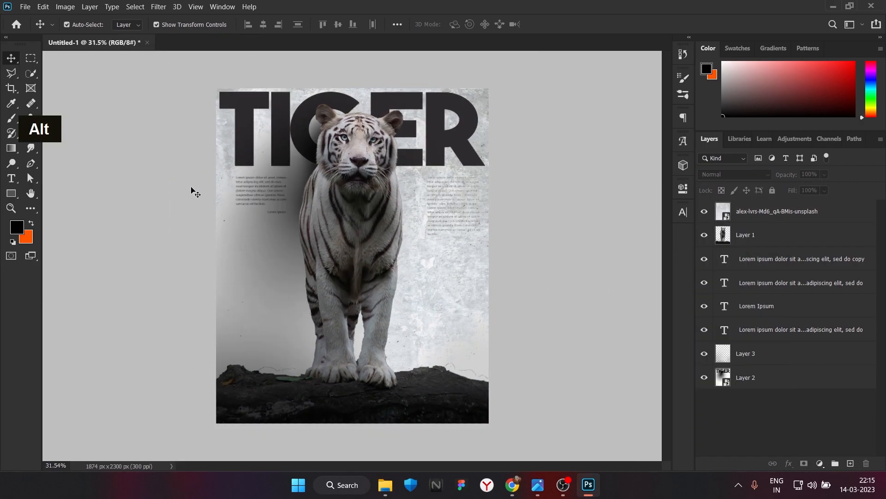
Add a layer mask to the concrete texture layer.
{"action": "left_click", "coordinate": [11, 119]}
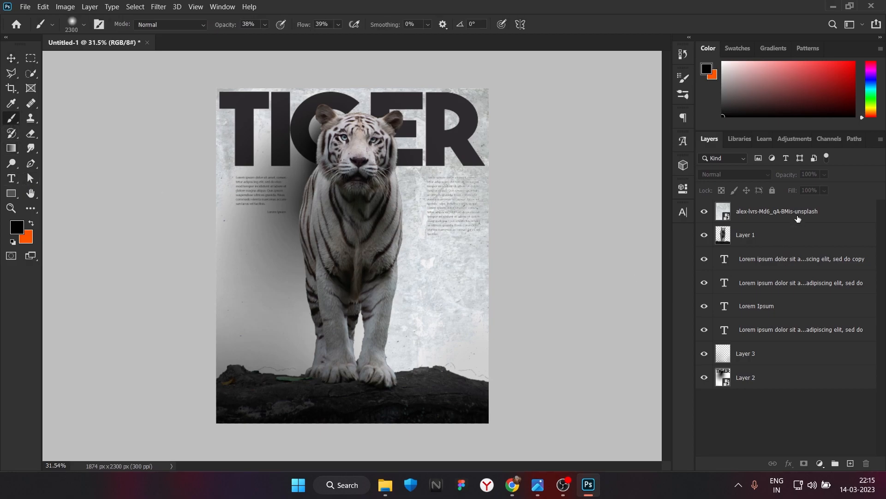
{"action": "left_click", "coordinate": [772, 218]}
{"action": "left_click", "coordinate": [804, 463]}
Dab soft black on the mask over the tiger, and cover it with white (ffffff) at 100% brush opacity and flow.
{"action": "double_click", "coordinate": [370, 247]}
{"action": "left_click", "coordinate": [17, 227]}
{"action": "left_click_drag", "start_coordinate": [512, 318], "coordinate": [494, 303]}
{"action": "type", "text": "ffffff"}
{"action": "key", "text": "Return"}
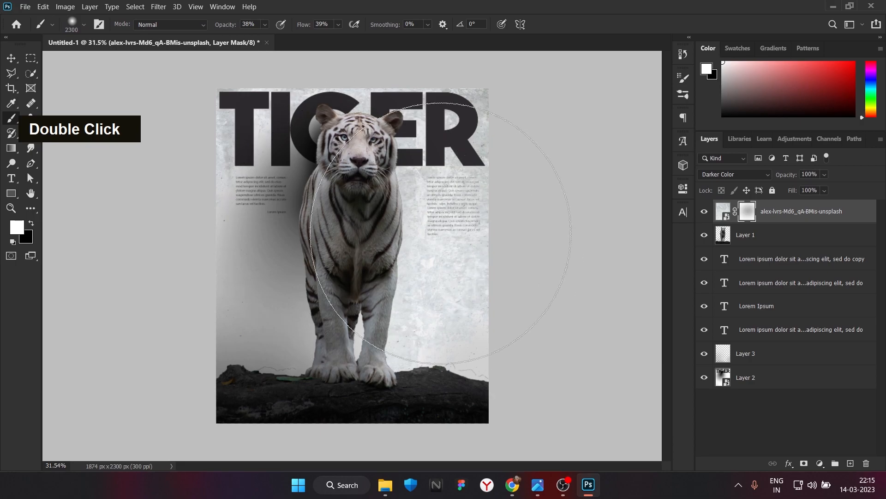
{"action": "left_click_drag", "start_coordinate": [430, 44], "coordinate": [341, 42]}
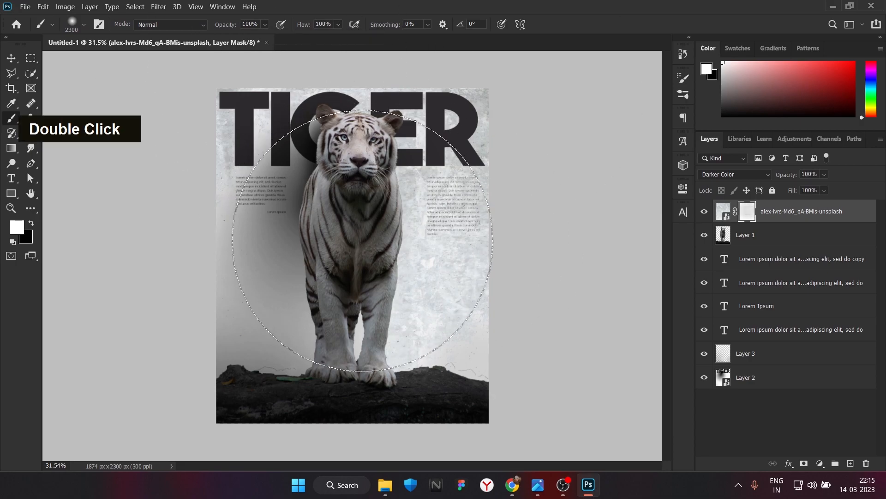
Try black (000000) dabs on the concrete texture's mask over the tiger, undo them and deselect the layer.
{"action": "left_click", "coordinate": [16, 229]}
{"action": "left_click_drag", "start_coordinate": [531, 388], "coordinate": [540, 422]}
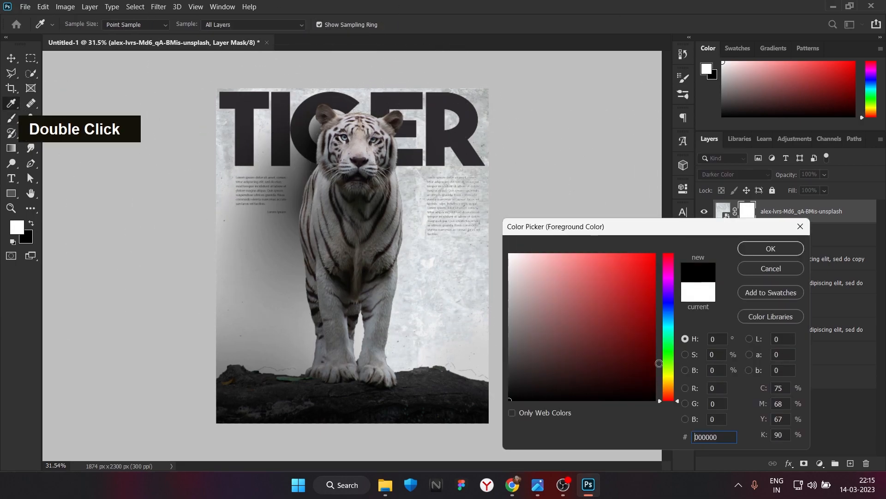
{"action": "key", "text": "Return"}
{"action": "left_click", "coordinate": [317, 207]}
{"action": "left_click", "coordinate": [358, 234]}
{"action": "key", "text": "ctrl+z"}
{"action": "key", "text": "ctrl+z"}
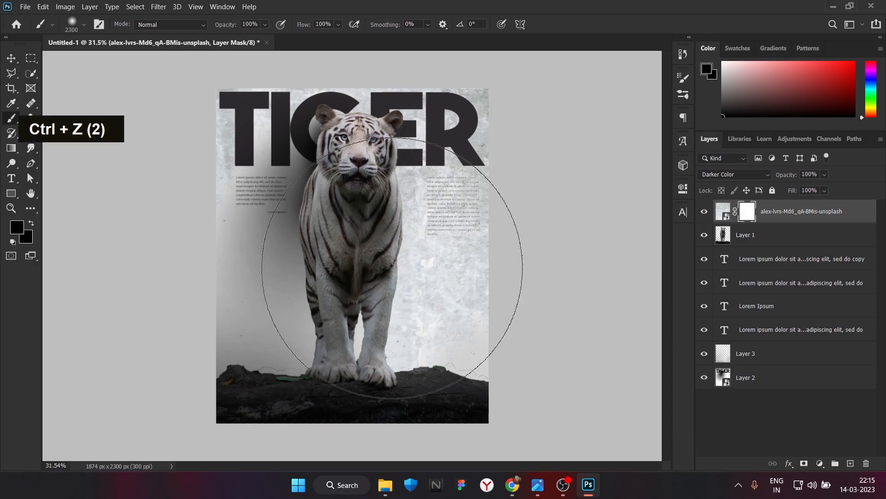
{"action": "left_click", "coordinate": [11, 58]}
{"action": "left_click", "coordinate": [153, 134]}
Place the brown paper texture image from the texture folder and enlarge it to the poster's full height.
{"action": "scroll", "coordinate": [382, 217], "scroll_direction": "up", "scroll_amount": 1}
{"action": "left_click", "coordinate": [386, 485]}
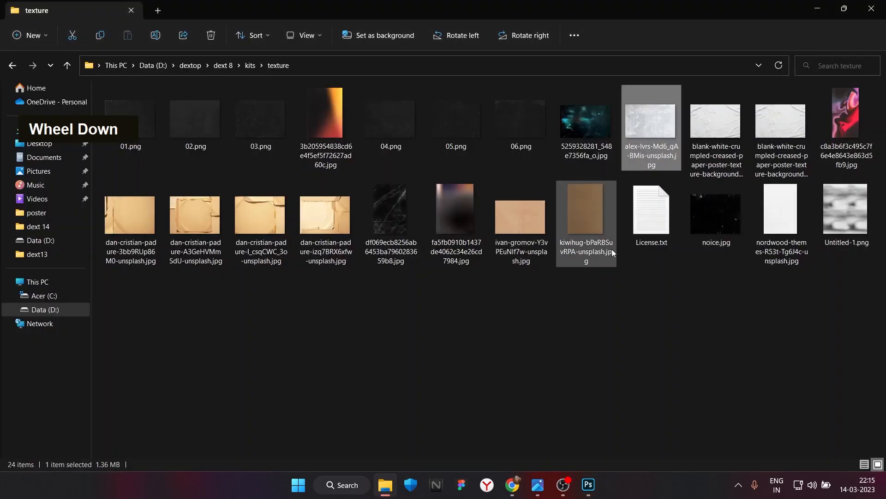
{"action": "left_click_drag", "start_coordinate": [530, 227], "coordinate": [383, 265]}
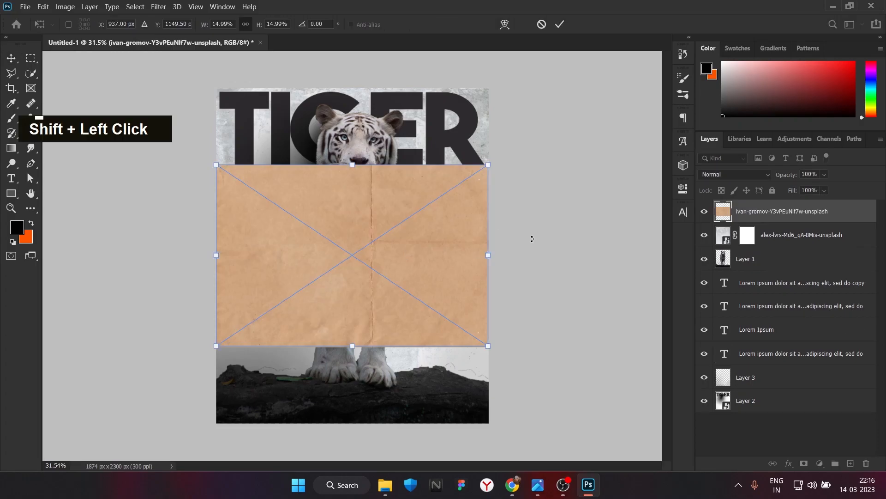
{"action": "left_click_drag", "start_coordinate": [352, 165], "coordinate": [368, 88]}
{"action": "left_click", "coordinate": [559, 24]}
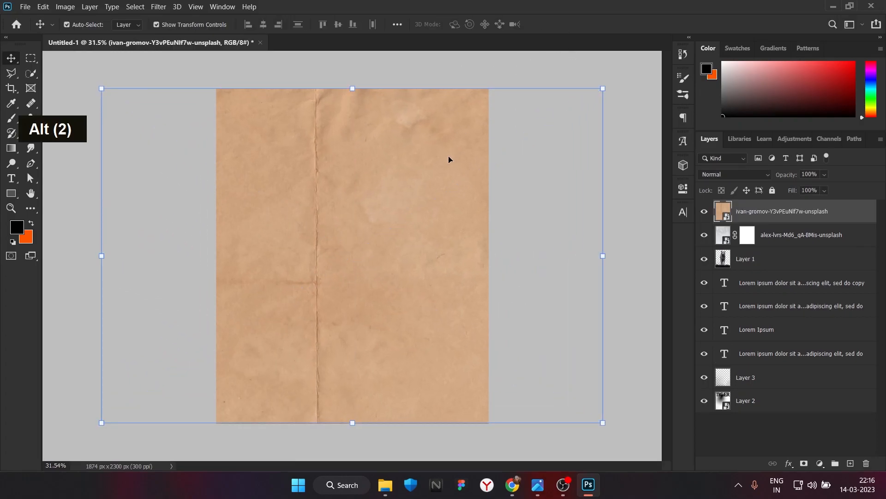
Narrow the brown paper texture from both sides so it extends only slightly past the poster's edges.
{"action": "left_click_drag", "start_coordinate": [603, 255], "coordinate": [488, 255]}
{"action": "left_click_drag", "start_coordinate": [102, 255], "coordinate": [147, 256]}
{"action": "left_click_drag", "start_coordinate": [263, 259], "coordinate": [303, 259]}
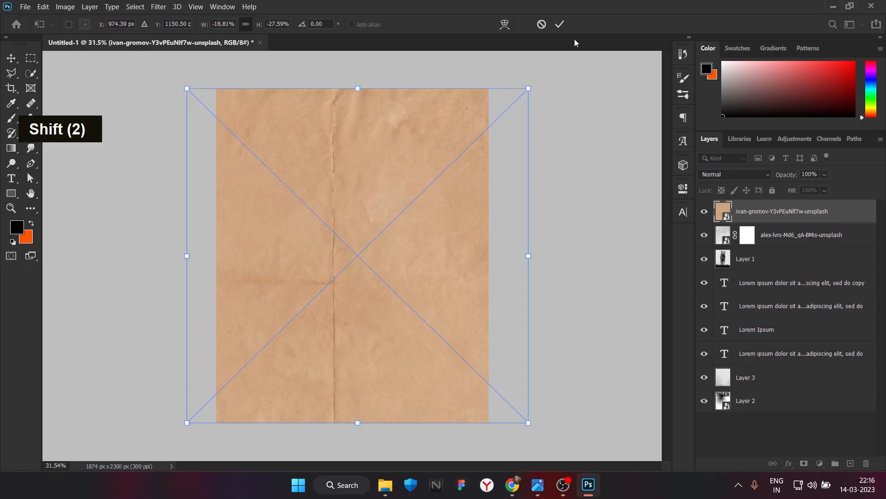
{"action": "left_click", "coordinate": [561, 26]}
{"action": "left_click", "coordinate": [656, 71]}
Add a Hue/Saturation adjustment that desaturates the paper texture to grey, plus an Exposure adjustment above it.
{"action": "left_click", "coordinate": [820, 463]}
{"action": "left_click", "coordinate": [821, 351]}
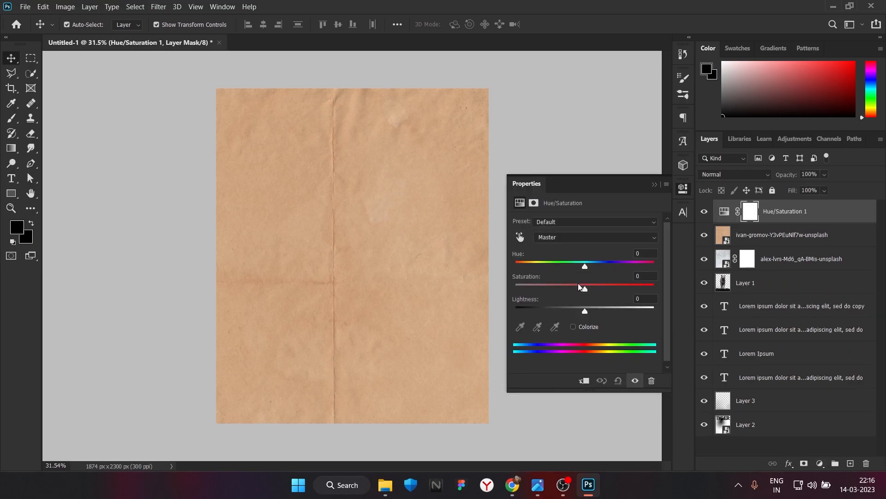
{"action": "left_click", "coordinate": [654, 184]}
{"action": "left_click", "coordinate": [820, 463]}
{"action": "left_click", "coordinate": [812, 349]}
{"action": "left_click_drag", "start_coordinate": [584, 273], "coordinate": [600, 299]}
{"action": "left_click", "coordinate": [654, 185]}
Group the paper texture with its two adjustment layers and convert the group to a smart object.
{"action": "key", "text": "shift"}
{"action": "left_click", "coordinate": [788, 255], "text": "shift"}
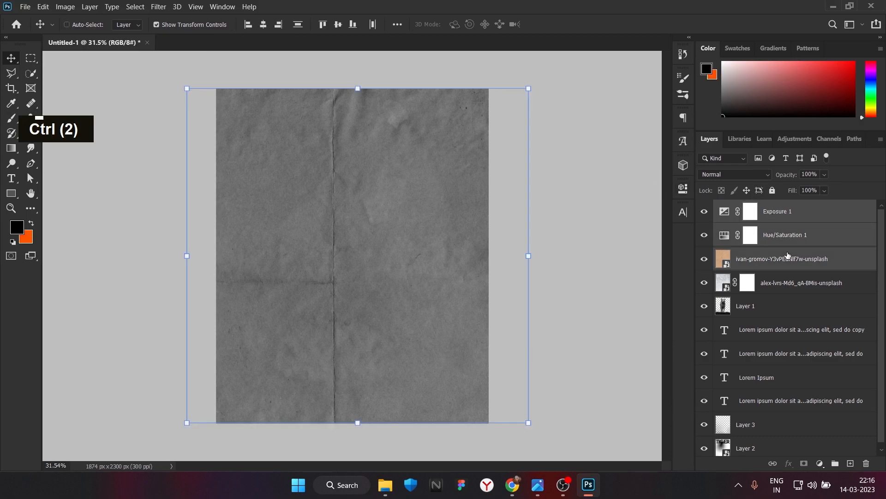
{"action": "key", "text": "ctrl+g"}
{"action": "right_click", "coordinate": [788, 209]}
Set the paper texture smart object's blend mode to Overlay and its opacity to 58%.
{"action": "left_click", "coordinate": [753, 176]}
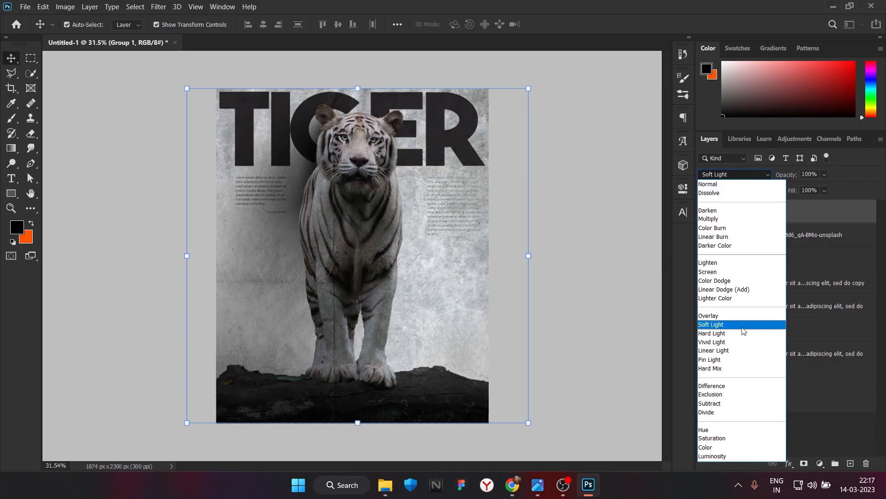
{"action": "left_click", "coordinate": [749, 325]}
{"action": "left_click", "coordinate": [643, 321]}
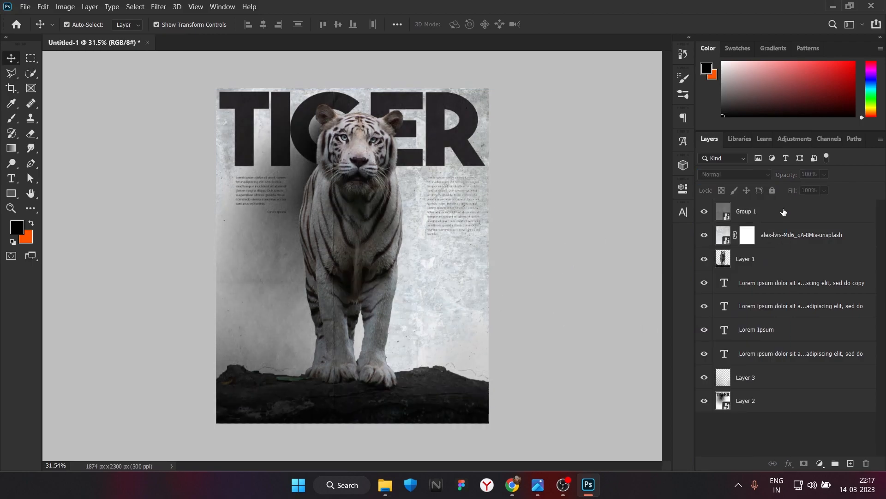
{"action": "left_click", "coordinate": [796, 219]}
{"action": "left_click", "coordinate": [825, 174]}
{"action": "left_click_drag", "start_coordinate": [820, 187], "coordinate": [814, 190]}
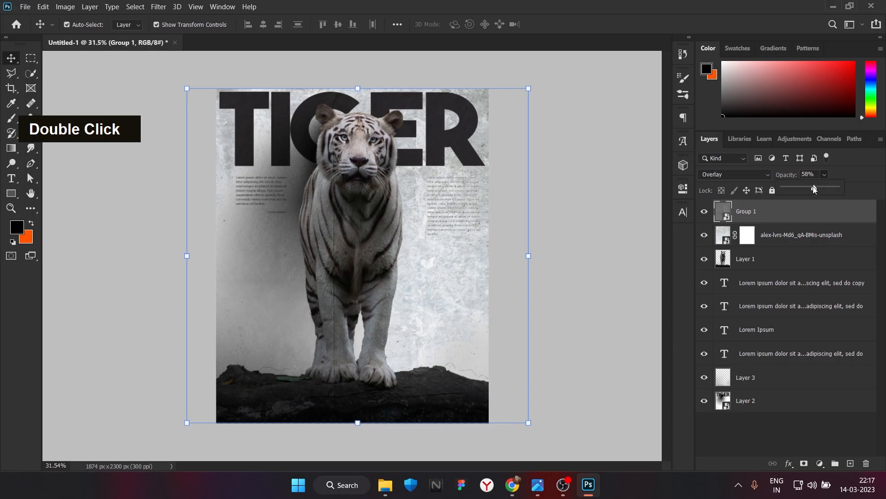
{"action": "left_click", "coordinate": [600, 203]}
Inspect the combined texture overlays on the tiger and background at closer zoom.
{"action": "scroll", "coordinate": [480, 226], "scroll_direction": "up", "scroll_amount": 3}
{"action": "scroll", "coordinate": [369, 222], "scroll_direction": "down", "scroll_amount": 1}
{"action": "scroll", "coordinate": [279, 220], "scroll_direction": "up", "scroll_amount": 2}
{"action": "scroll", "coordinate": [285, 221], "scroll_direction": "down", "scroll_amount": 1}
{"action": "scroll", "coordinate": [285, 223], "scroll_direction": "down", "scroll_amount": 1}
{"action": "scroll", "coordinate": [327, 219], "scroll_direction": "up", "scroll_amount": 1}
{"action": "scroll", "coordinate": [327, 222], "scroll_direction": "down", "scroll_amount": 2}
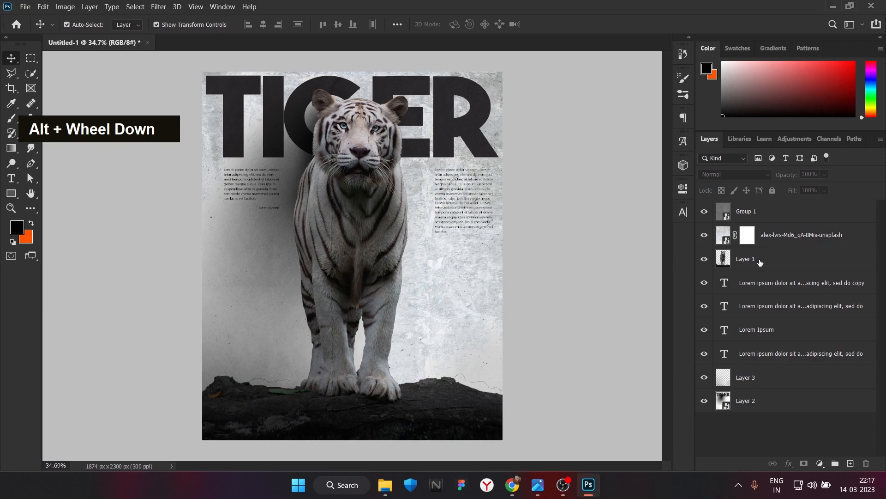
Select Layer 2 and open text font.psd from the dextop\dext13 folder on the D: drive.
{"action": "left_click", "coordinate": [763, 407]}
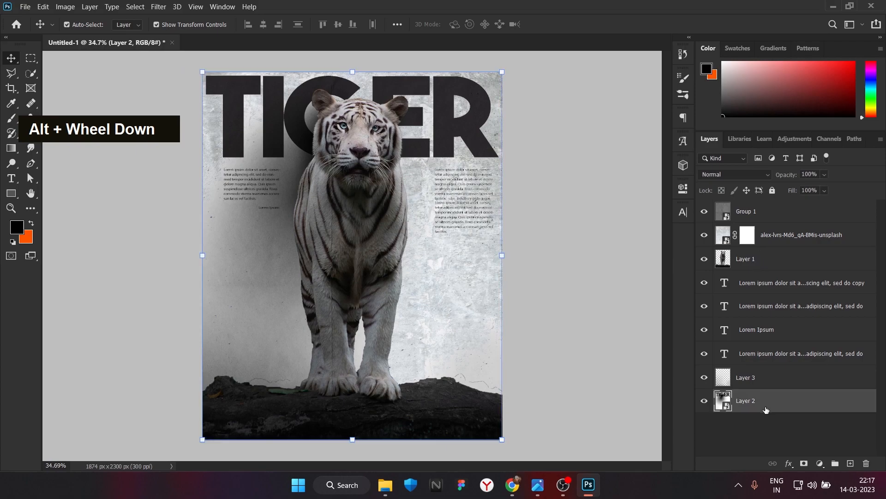
{"action": "left_click", "coordinate": [388, 489]}
{"action": "left_click", "coordinate": [45, 309]}
{"action": "left_click", "coordinate": [188, 132]}
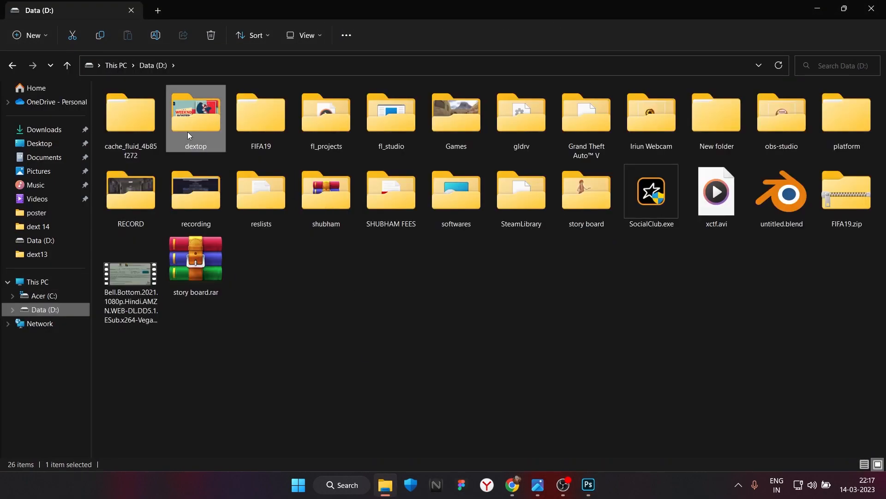
{"action": "double_click", "coordinate": [187, 132]}
{"action": "left_click", "coordinate": [135, 191]}
{"action": "double_click", "coordinate": [134, 192]}
{"action": "left_click", "coordinate": [12, 65]}
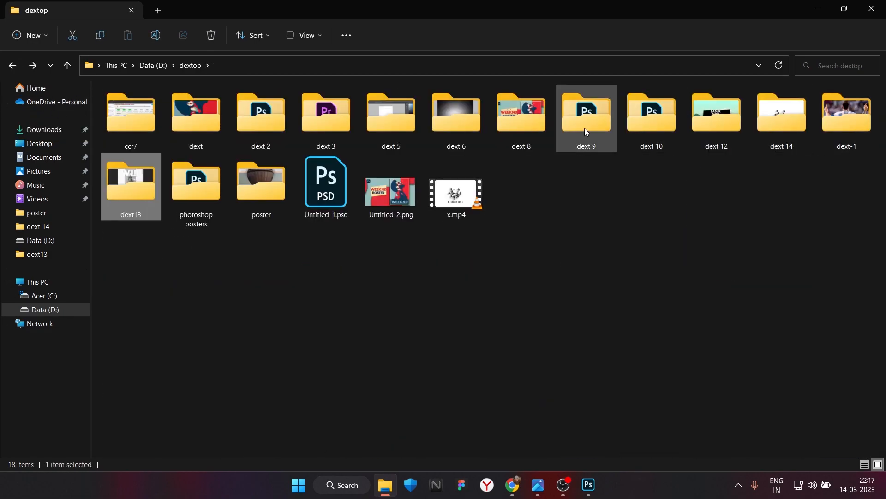
{"action": "double_click", "coordinate": [125, 198]}
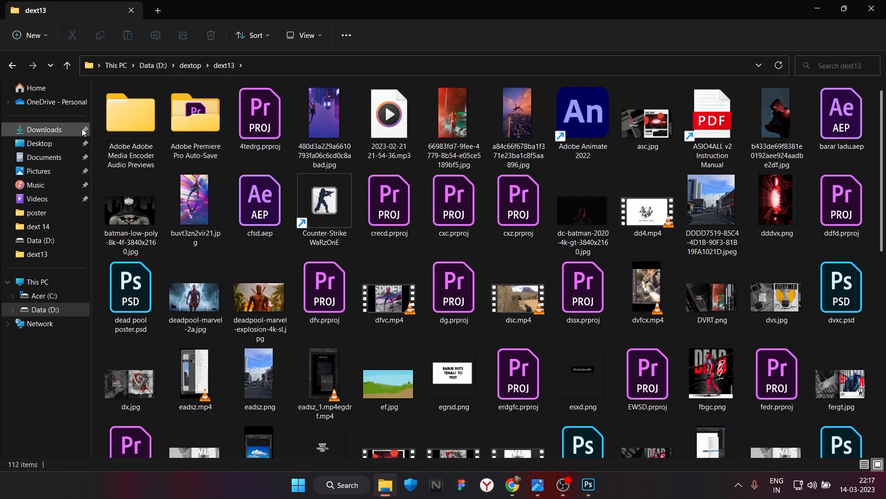
{"action": "scroll", "coordinate": [583, 286], "scroll_direction": "down", "scroll_amount": 5}
{"action": "double_click", "coordinate": [583, 286]}
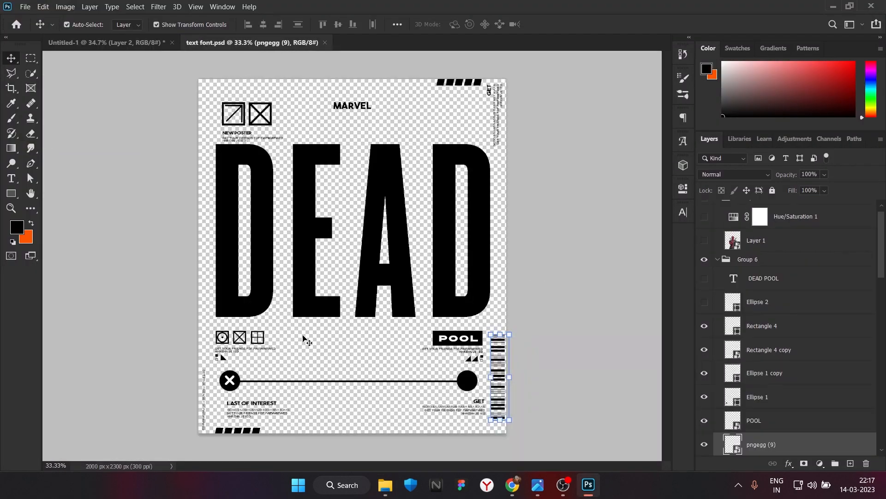
Try copying the two-box icon group with its NEW POSTER text into the tiger poster above Layer 2, undoing the attempt.
{"action": "left_click_drag", "start_coordinate": [255, 131], "coordinate": [253, 293]}
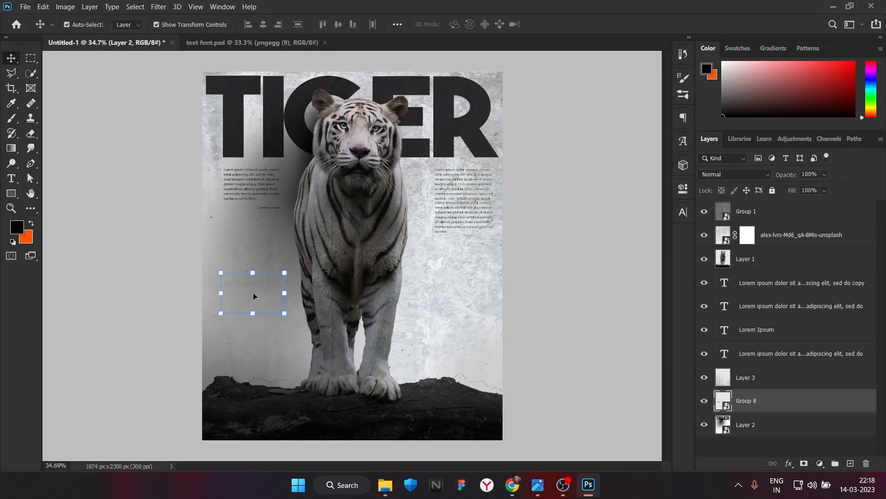
{"action": "key", "text": "ctrl+z"}
{"action": "scroll", "coordinate": [800, 392], "scroll_direction": "up", "scroll_amount": 1}
{"action": "double_click", "coordinate": [705, 379]}
{"action": "scroll", "coordinate": [779, 340], "scroll_direction": "down", "scroll_amount": 1}
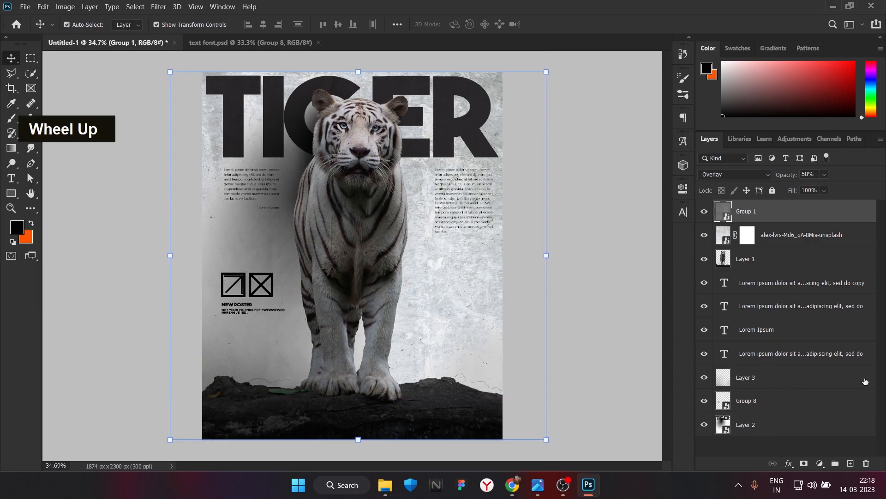
{"action": "left_click", "coordinate": [232, 290]}
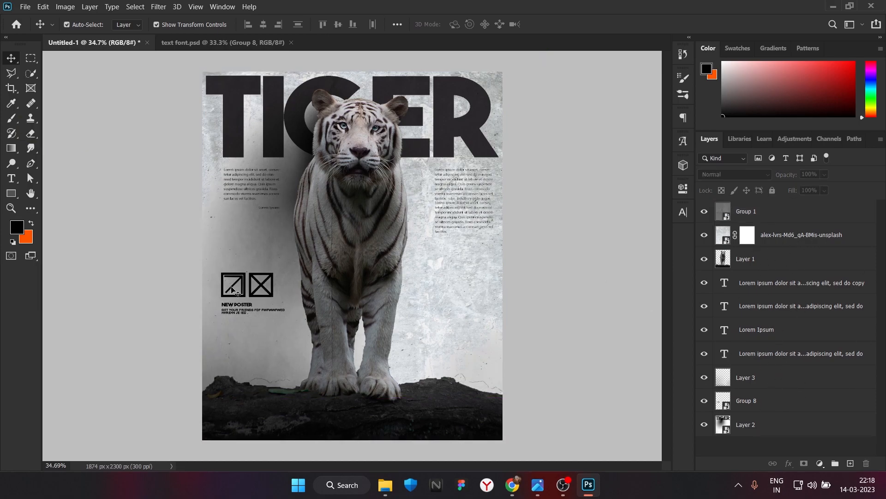
{"action": "key", "text": "ctrl+z"}
{"action": "key", "text": "ctrl+z"}
{"action": "key", "text": "ctrl+z"}
Copy the two-box NEW POSTER icon group from text font.psd into the tiger poster and scale it to 71.32%.
{"action": "left_click", "coordinate": [253, 43]}
{"action": "left_click_drag", "start_coordinate": [256, 124], "coordinate": [257, 314]}
{"action": "left_click", "coordinate": [538, 89]}
{"action": "left_click", "coordinate": [268, 238]}
{"action": "left_click_drag", "start_coordinate": [280, 283], "coordinate": [260, 267]}
Position the icon group just below the left paragraph, undo its -90° rotation and commit the transform.
{"action": "left_click_drag", "start_coordinate": [252, 314], "coordinate": [252, 227]}
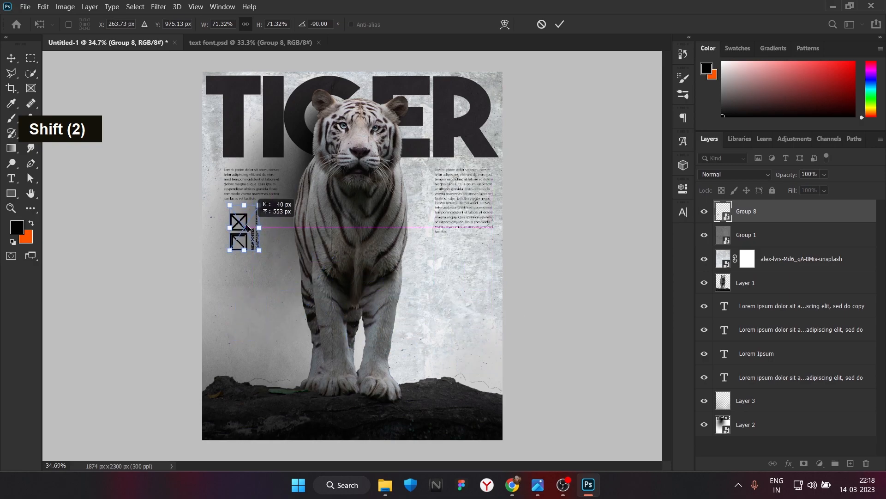
{"action": "scroll", "coordinate": [380, 271], "scroll_direction": "down", "scroll_amount": 1, "text": "alt"}
{"action": "left_click_drag", "start_coordinate": [269, 209], "coordinate": [304, 281]}
{"action": "key", "text": "ctrl+z"}
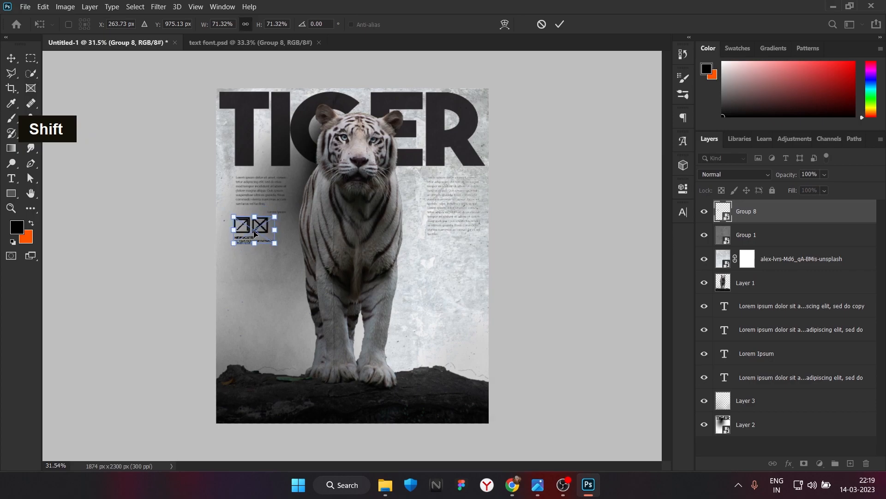
{"action": "left_click", "coordinate": [560, 24]}
Lower the icon group's opacity and move its layer between Layer 3 and Layer 2.
{"action": "scroll", "coordinate": [274, 233], "scroll_direction": "up", "scroll_amount": 1, "text": "alt"}
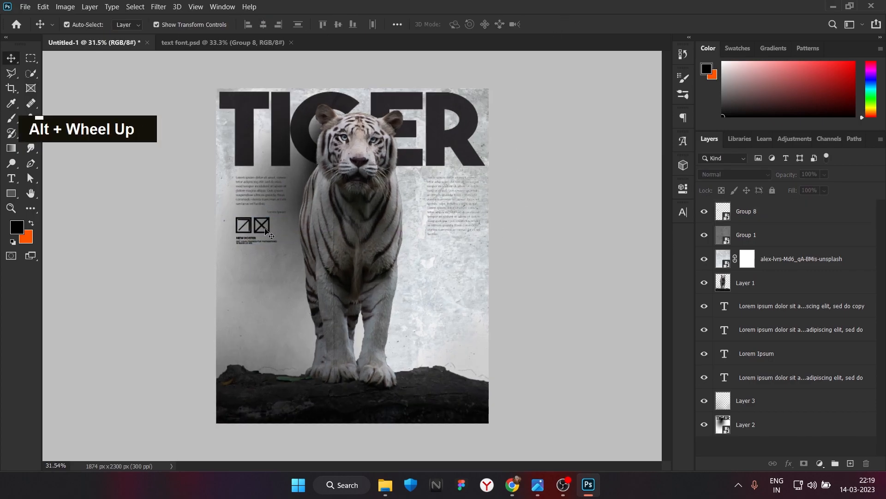
{"action": "left_click_drag", "start_coordinate": [803, 211], "coordinate": [801, 292]}
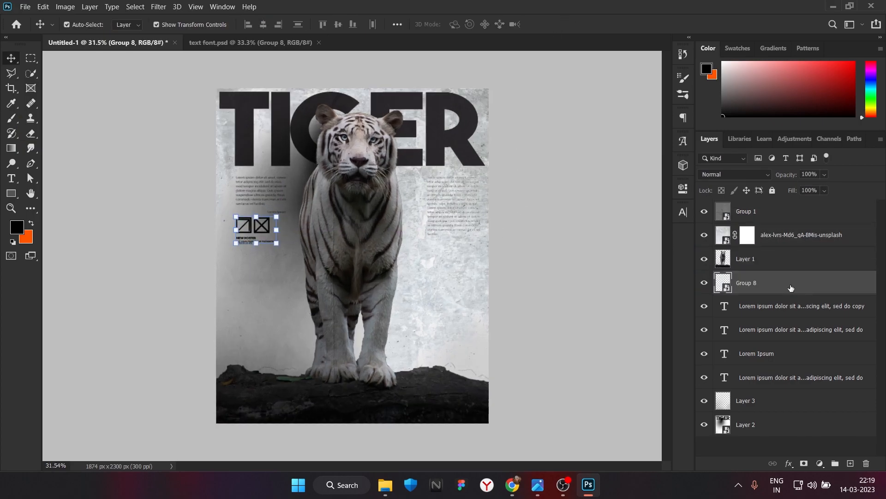
{"action": "mouse_move", "coordinate": [837, 187]}
{"action": "left_mouse_down"}
{"action": "mouse_move", "coordinate": [807, 185]}
{"action": "mouse_move", "coordinate": [820, 187]}
{"action": "left_mouse_up"}
{"action": "scroll", "coordinate": [246, 252], "scroll_direction": "up", "scroll_amount": 2, "text": "alt"}
{"action": "left_click_drag", "start_coordinate": [773, 284], "coordinate": [776, 413]}
Try reducing the opacity of the Layer 3 shading to 66%, undoing the change.
{"action": "left_click", "coordinate": [646, 329]}
{"action": "scroll", "coordinate": [277, 305], "scroll_direction": "down", "scroll_amount": 2, "text": "alt"}
{"action": "scroll", "coordinate": [226, 214], "scroll_direction": "up", "scroll_amount": 5, "text": "alt"}
{"action": "scroll", "coordinate": [363, 214], "scroll_direction": "down", "scroll_amount": 1, "text": "alt"}
{"action": "left_click", "coordinate": [805, 377]}
{"action": "left_click", "coordinate": [825, 175]}
{"action": "left_click", "coordinate": [820, 188]}
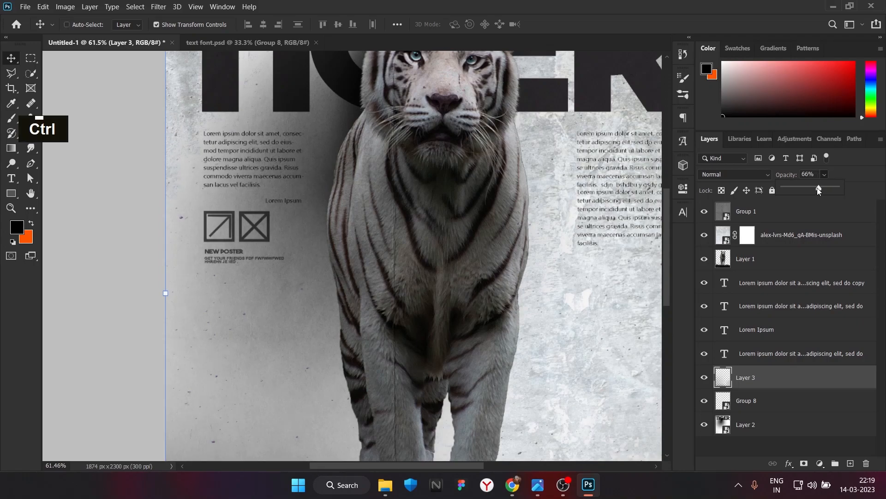
{"action": "key", "text": "ctrl+z"}
Set the opacity of the NEW POSTER icon group to 60%.
{"action": "left_click", "coordinate": [794, 403]}
{"action": "left_click", "coordinate": [825, 175]}
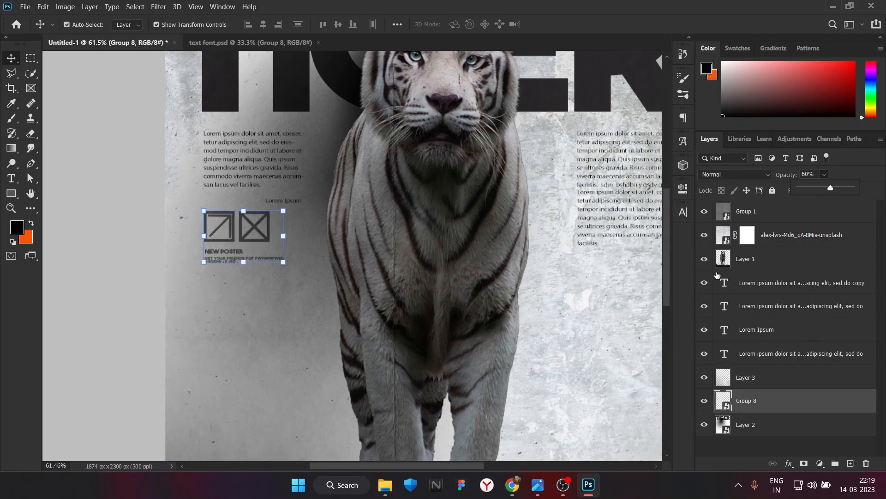
Compare the whole poster with the alex-lvrs concrete texture layer hidden and shown.
{"action": "left_click", "coordinate": [143, 210]}
{"action": "scroll", "coordinate": [143, 210], "scroll_direction": "down", "scroll_amount": 4, "text": "alt"}
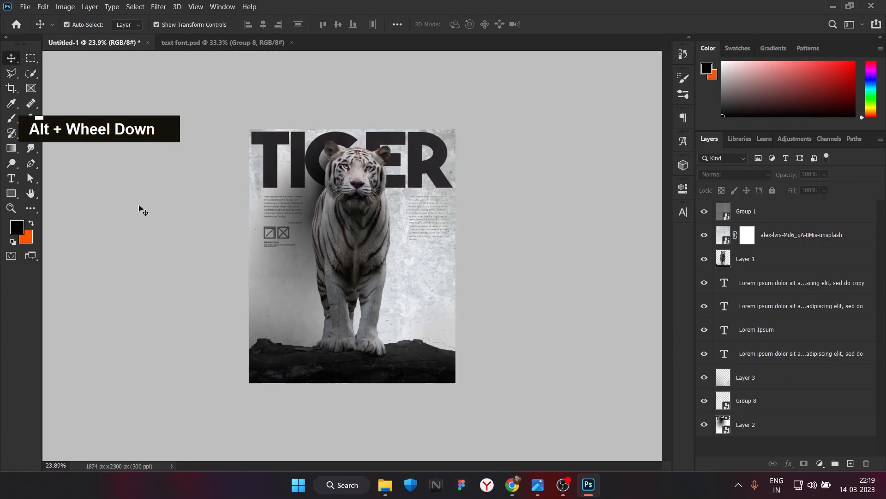
{"action": "left_click", "coordinate": [705, 236]}
{"action": "left_click", "coordinate": [705, 236]}
{"action": "left_click", "coordinate": [704, 236]}
{"action": "left_click", "coordinate": [705, 236]}
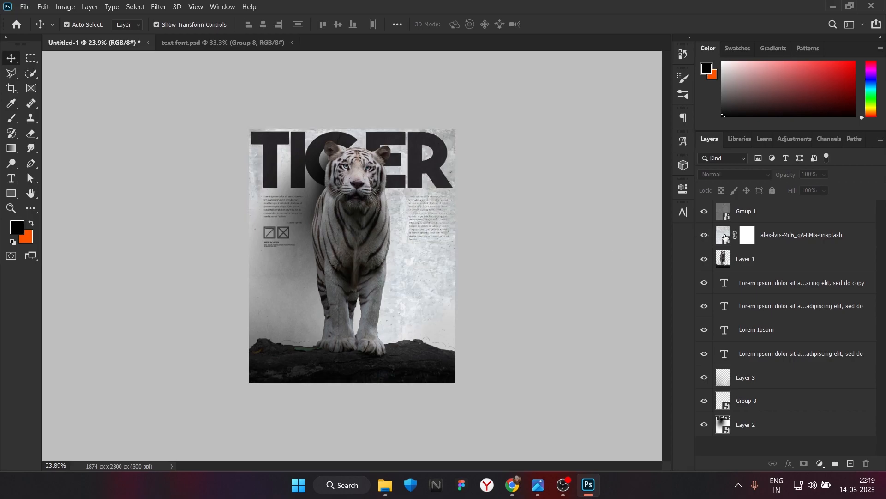
Add a Hue/Saturation adjustment clipped to the concrete texture layer, with saturation -100 and lightness -11.
{"action": "left_click", "coordinate": [722, 238]}
{"action": "left_click", "coordinate": [819, 464]}
{"action": "left_click", "coordinate": [808, 359]}
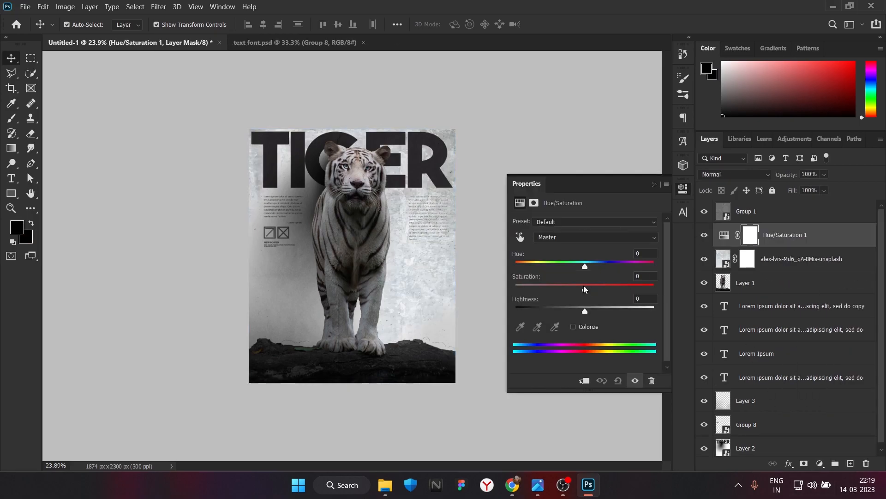
{"action": "mouse_move", "coordinate": [585, 311]}
{"action": "left_mouse_down"}
{"action": "mouse_move", "coordinate": [517, 313]}
{"action": "mouse_move", "coordinate": [577, 311]}
{"action": "left_mouse_up"}
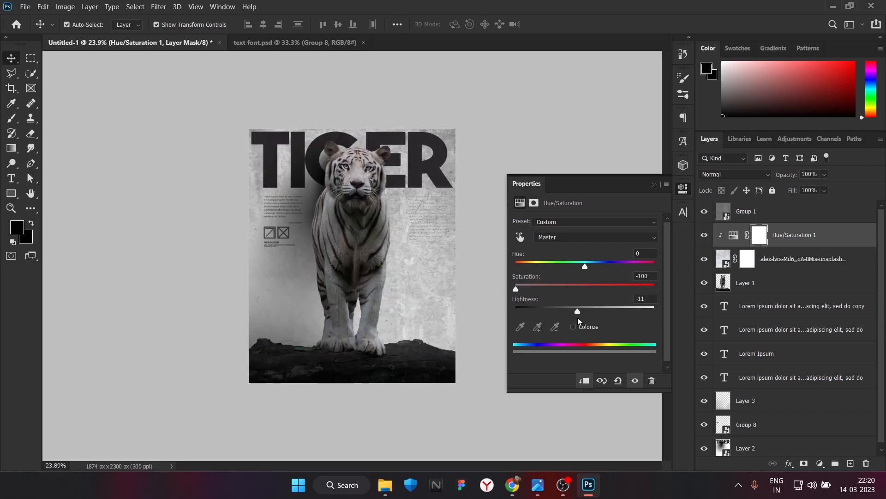
{"action": "left_click", "coordinate": [656, 186]}
Add an Exposure adjustment clipped to the concrete texture, with exposure -0.11, offset about -0.0458 and gamma correction 1.09.
{"action": "left_click", "coordinate": [820, 464]}
{"action": "left_click", "coordinate": [826, 330]}
{"action": "left_click_drag", "start_coordinate": [585, 273], "coordinate": [581, 300]}
{"action": "left_click", "coordinate": [584, 381]}
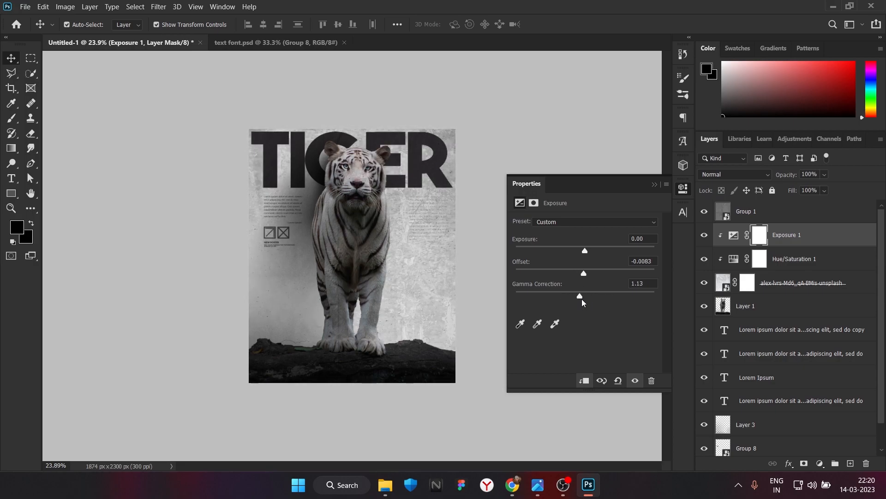
{"action": "left_click_drag", "start_coordinate": [584, 251], "coordinate": [576, 277]}
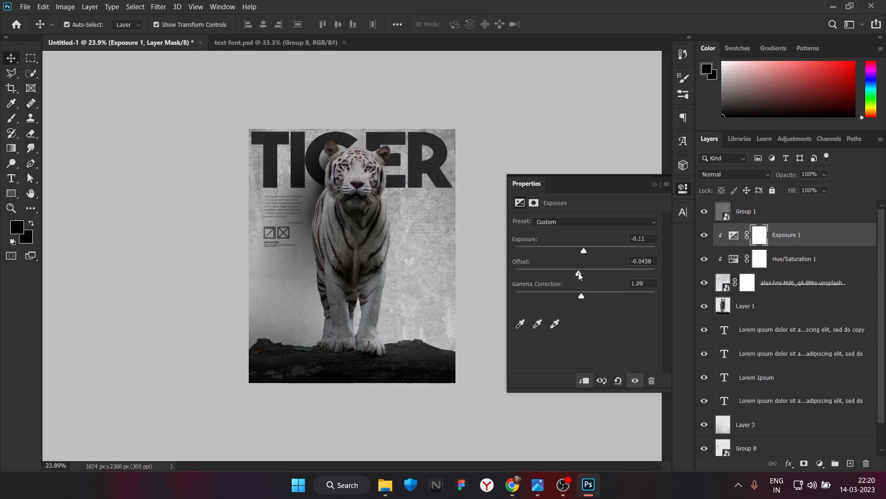
{"action": "double_click", "coordinate": [655, 184]}
{"action": "scroll", "coordinate": [346, 223], "scroll_direction": "up", "scroll_amount": 2}
{"action": "scroll", "coordinate": [346, 223], "scroll_direction": "down", "scroll_amount": 1}
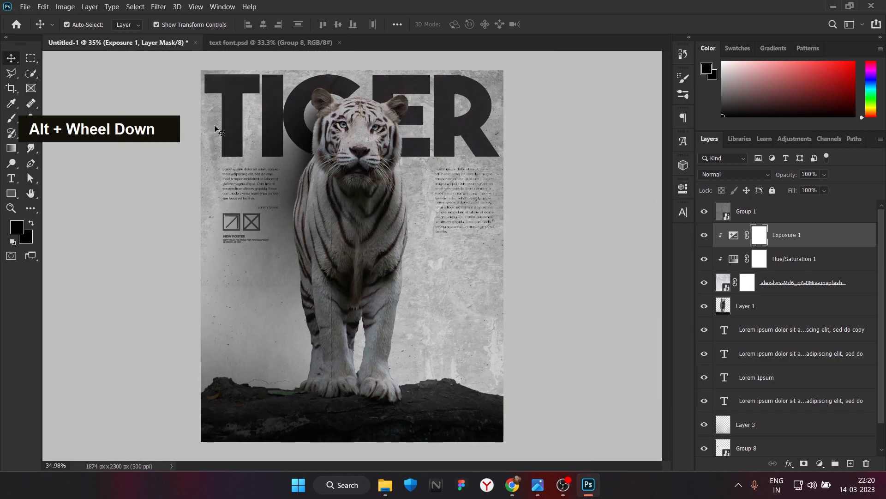